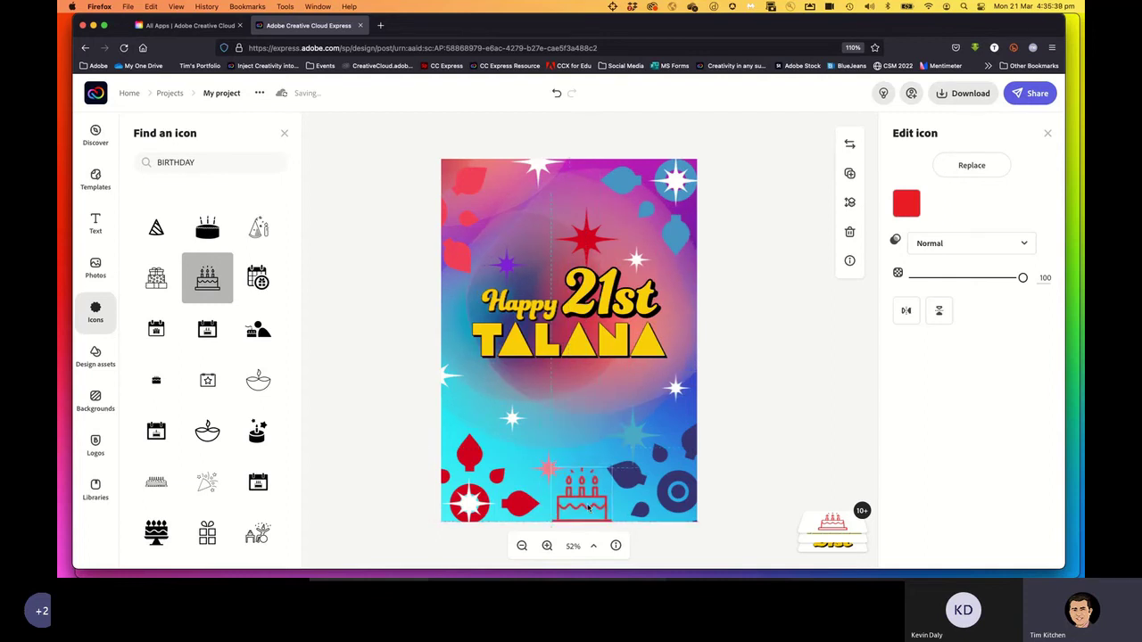
# Deselect the cake icon, start a photo upload and browse to the Family folder inside Pictures
pyautogui.click(581, 395)
pyautogui.click(752, 396)
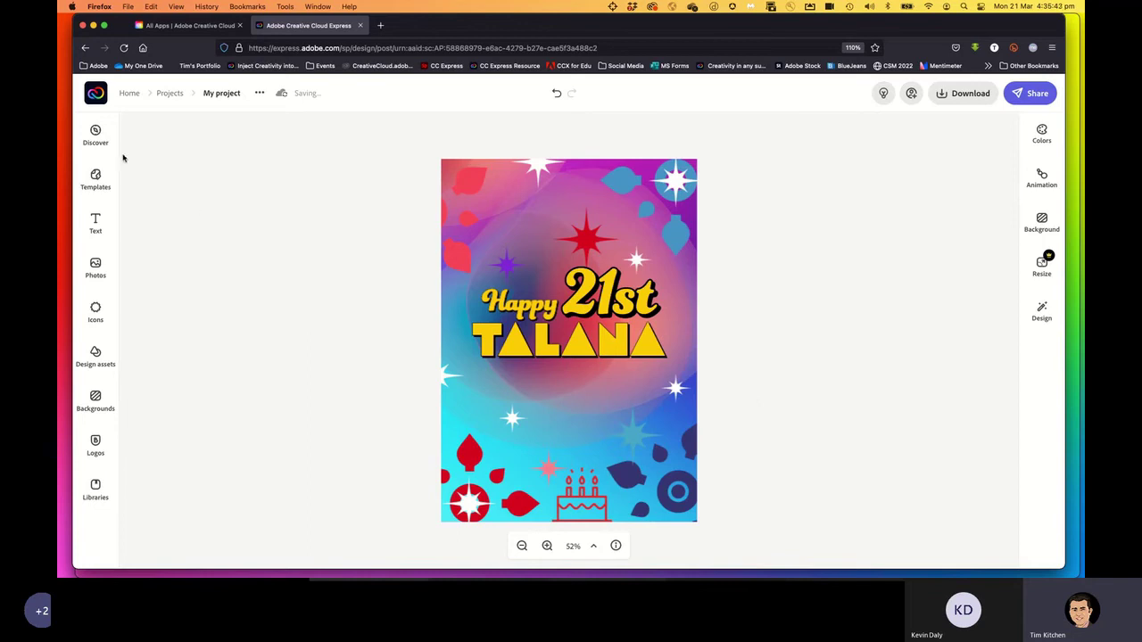
pyautogui.click(95, 266)
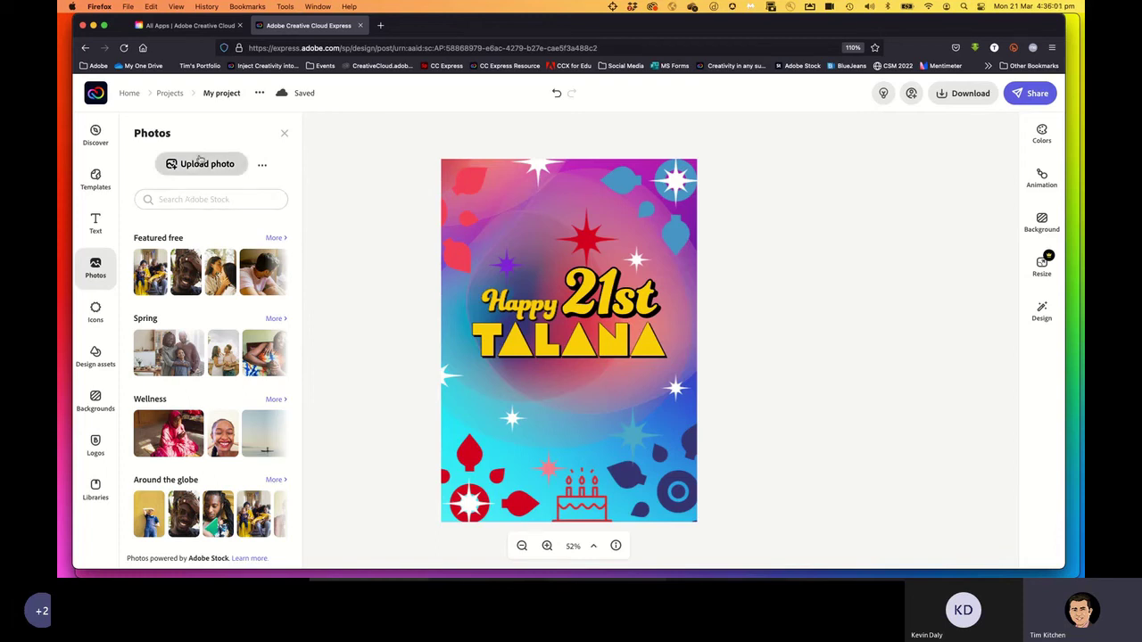
pyautogui.click(185, 165)
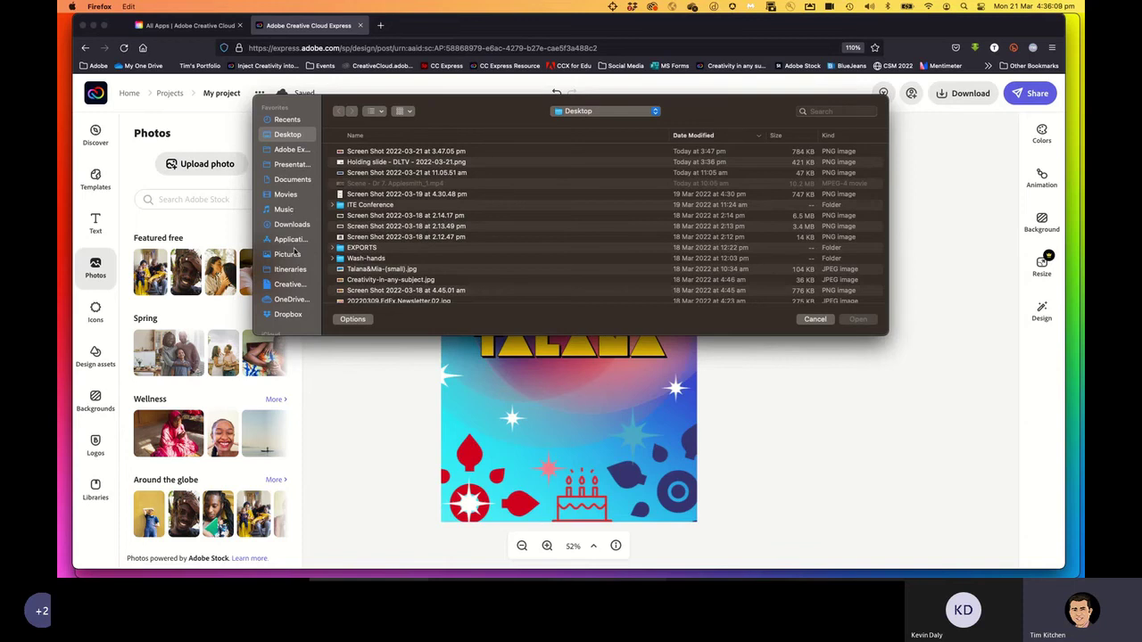
pyautogui.click(296, 255)
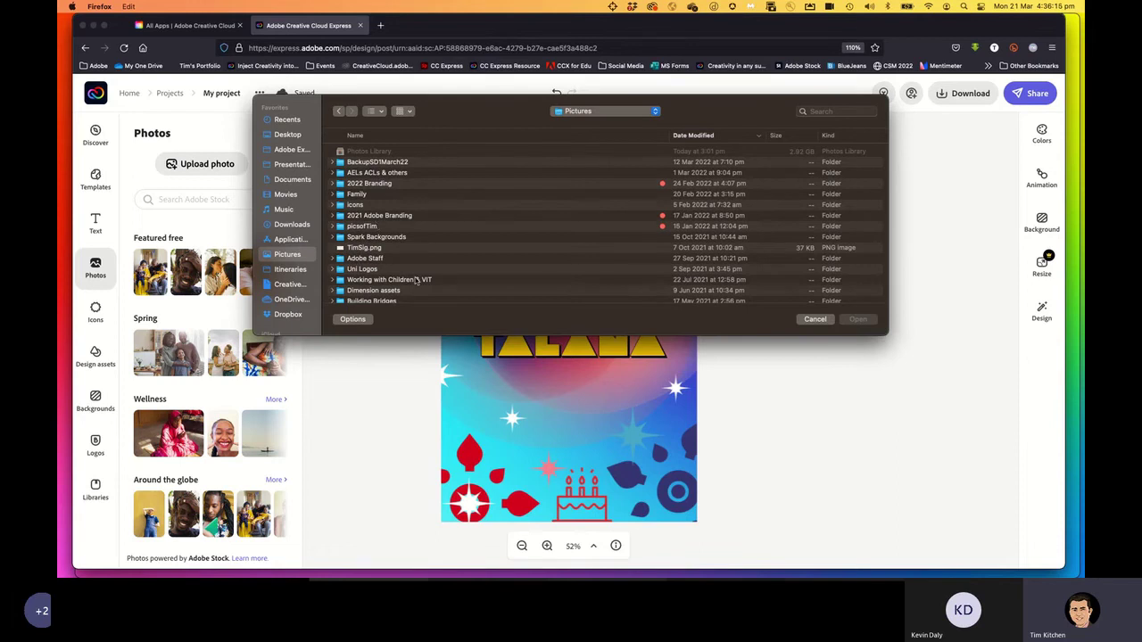
pyautogui.click(357, 194)
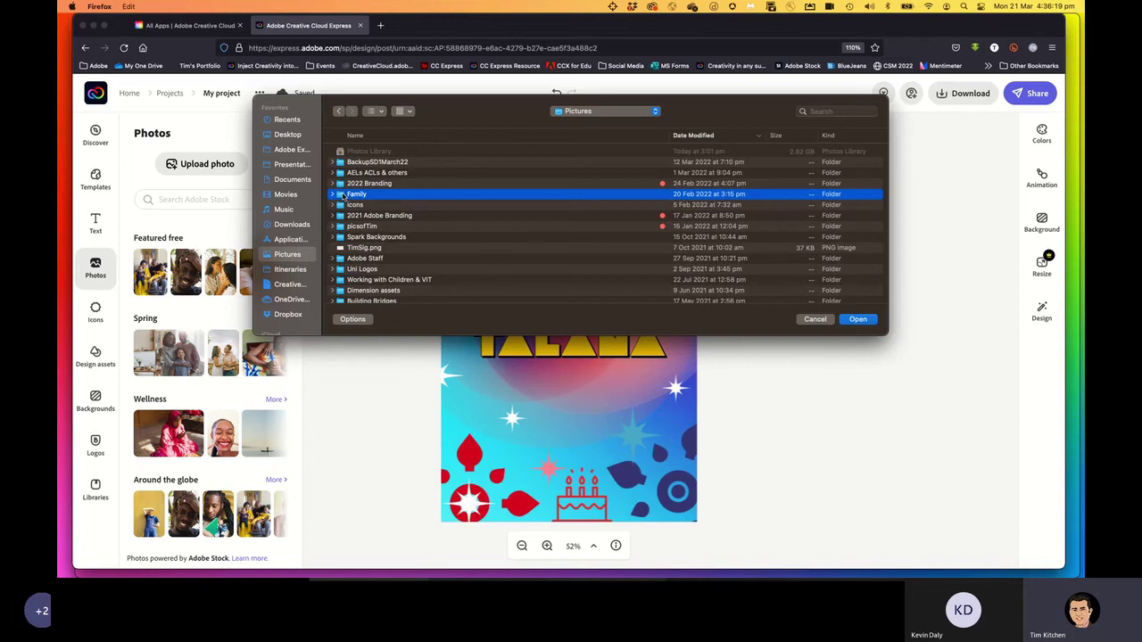
pyautogui.doubleClick(343, 196)
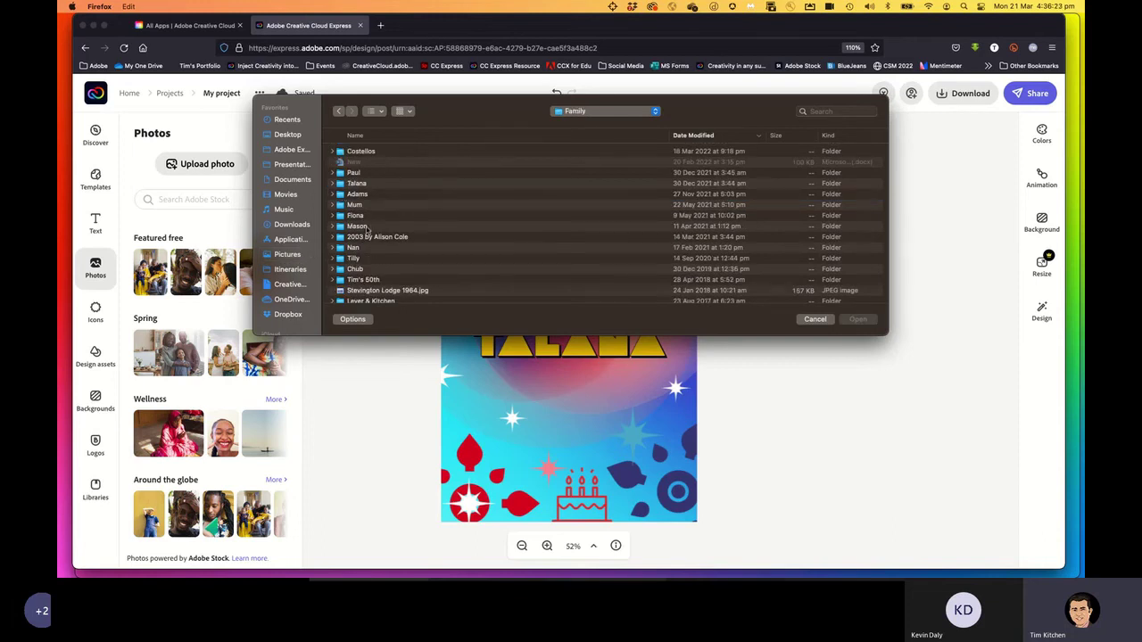
# Upload the 3yrs PNG from the birthday person's Child_images folder and place it smaller, centred beneath the headline text
pyautogui.scroll(-2, 366, 227)
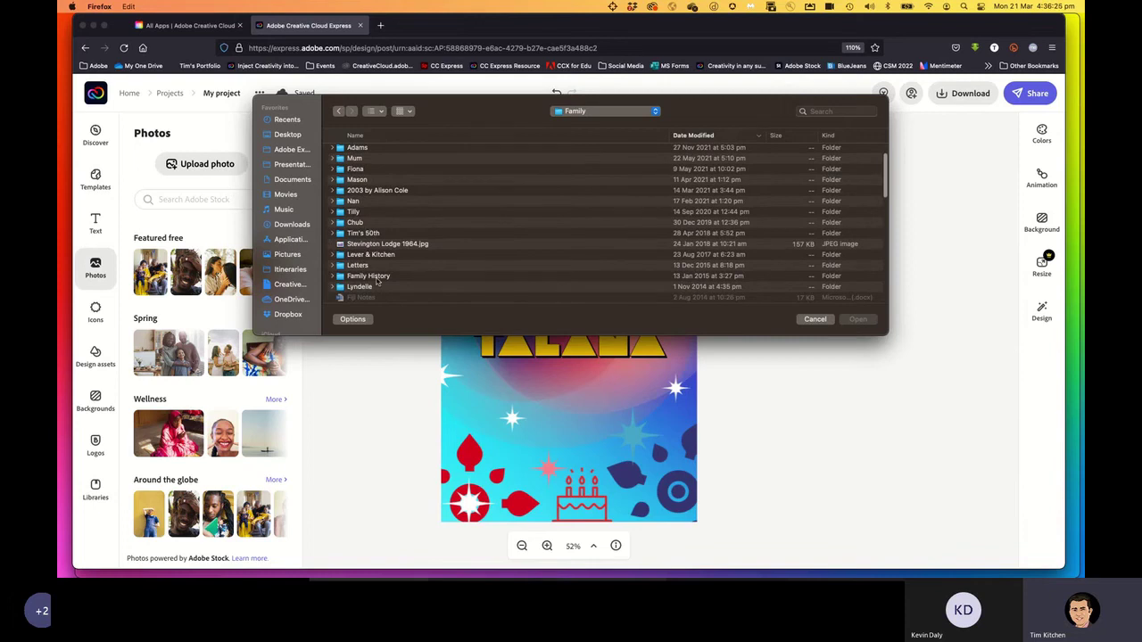
pyautogui.scroll(-3, 359, 214)
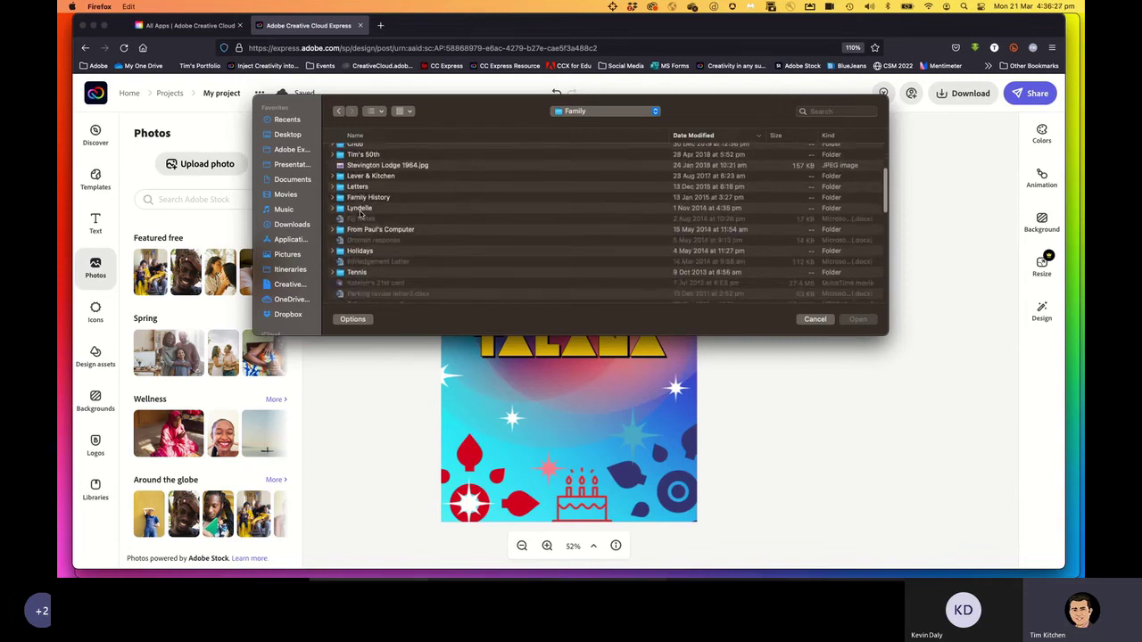
pyautogui.scroll(5, 360, 214)
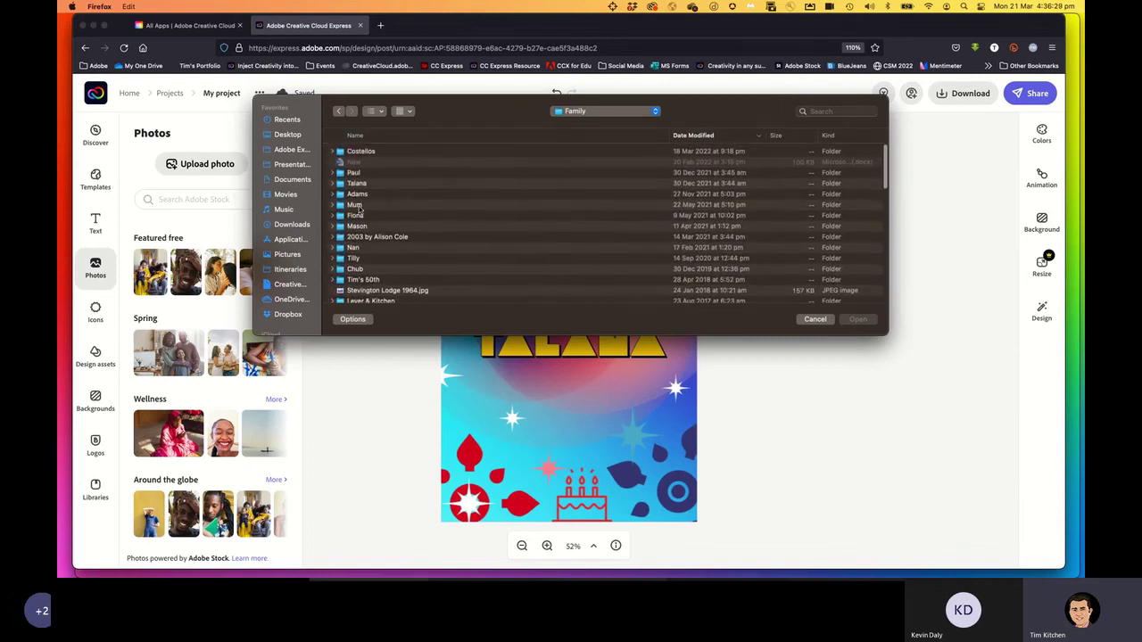
pyautogui.doubleClick(353, 184)
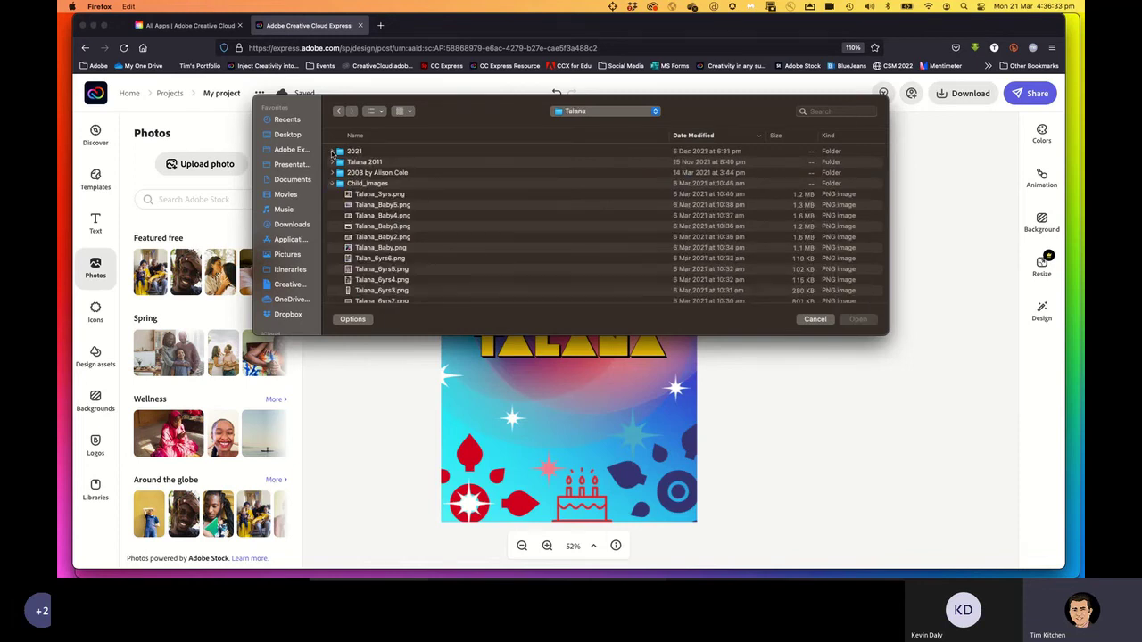
pyautogui.click(333, 152)
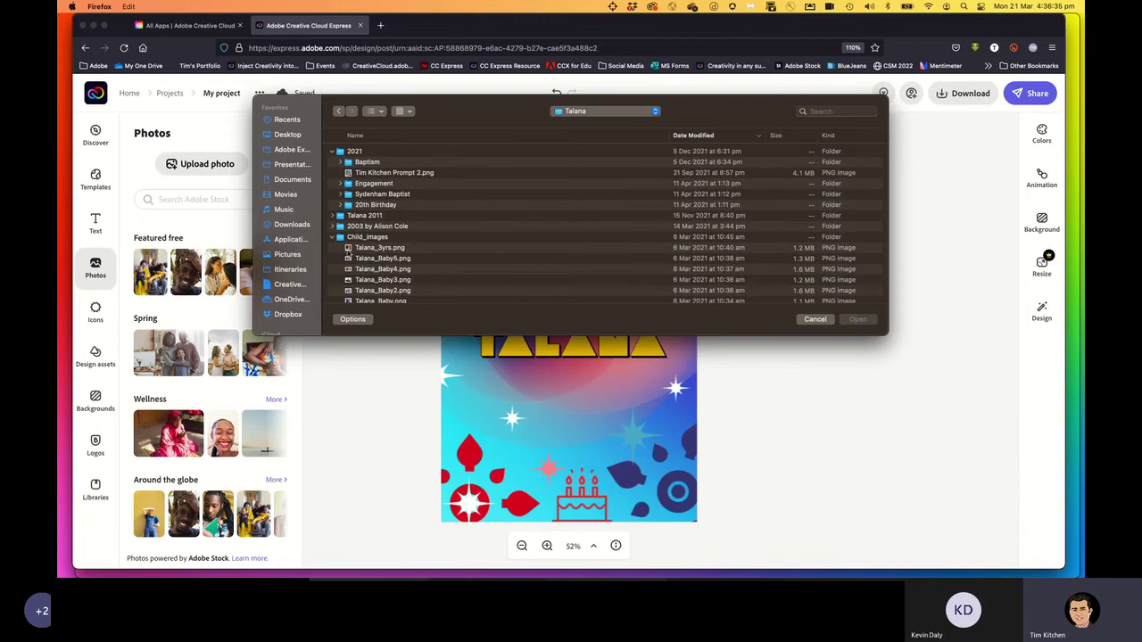
pyautogui.click(350, 251)
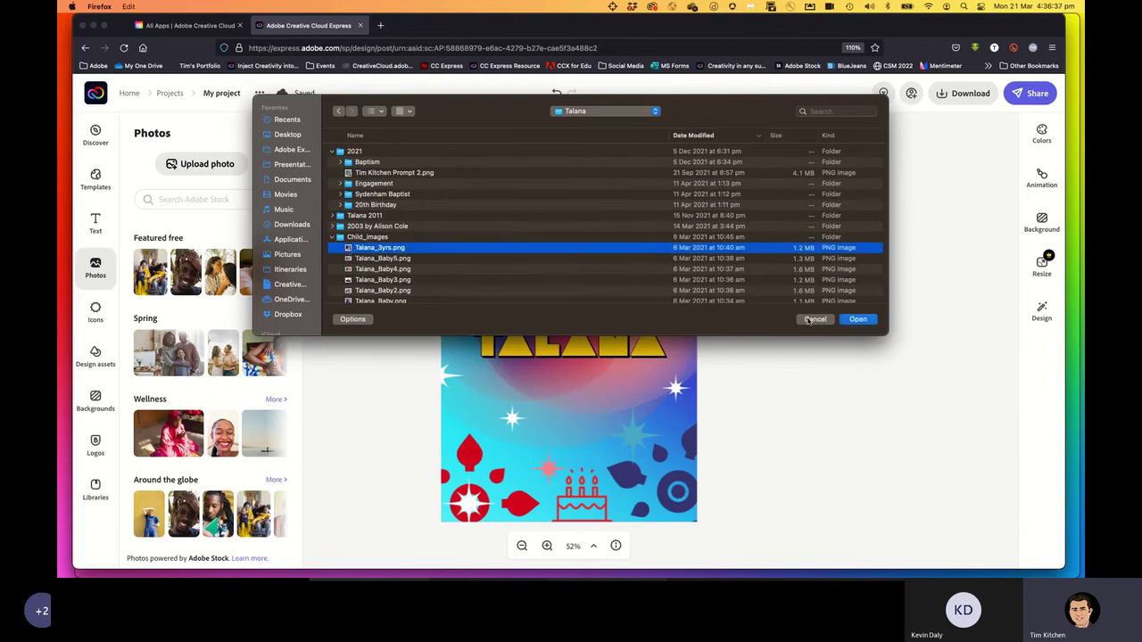
pyautogui.click(862, 320)
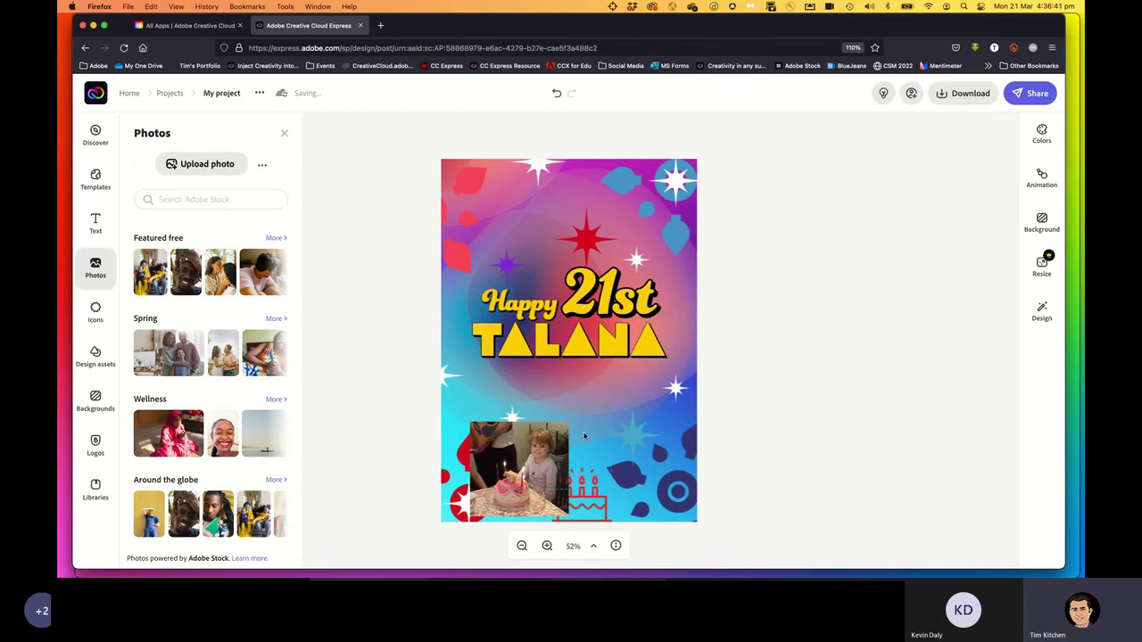
pyautogui.moveTo(530, 456); pyautogui.dragTo(580, 416)
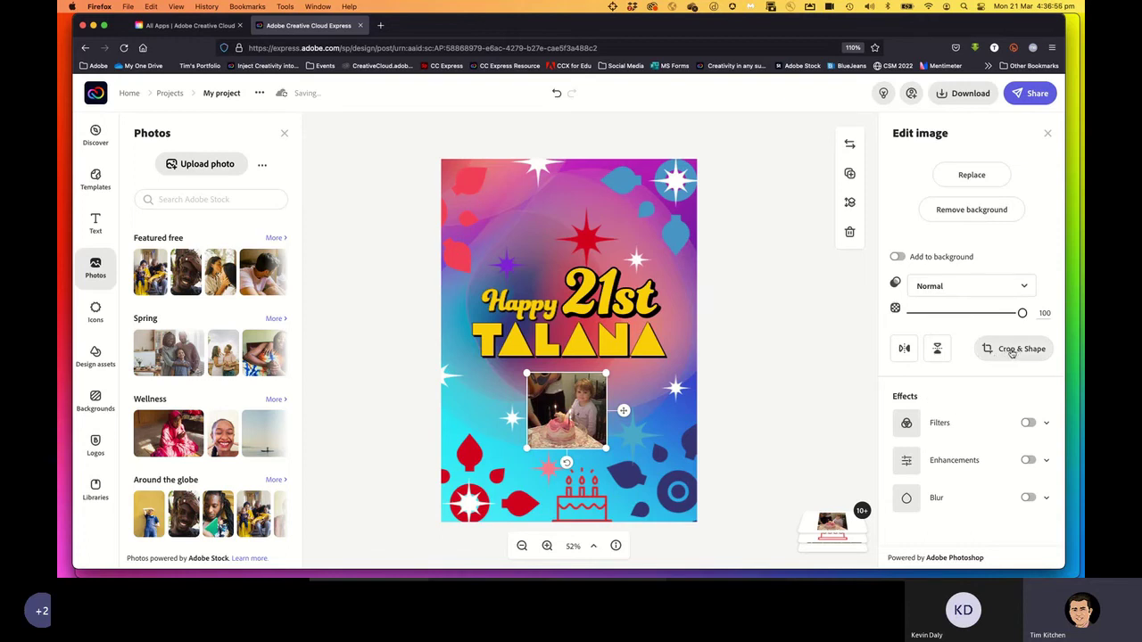
# Turn on filters for the photo, apply the Multiply filter and enlarge the photo slightly
pyautogui.click(1027, 424)
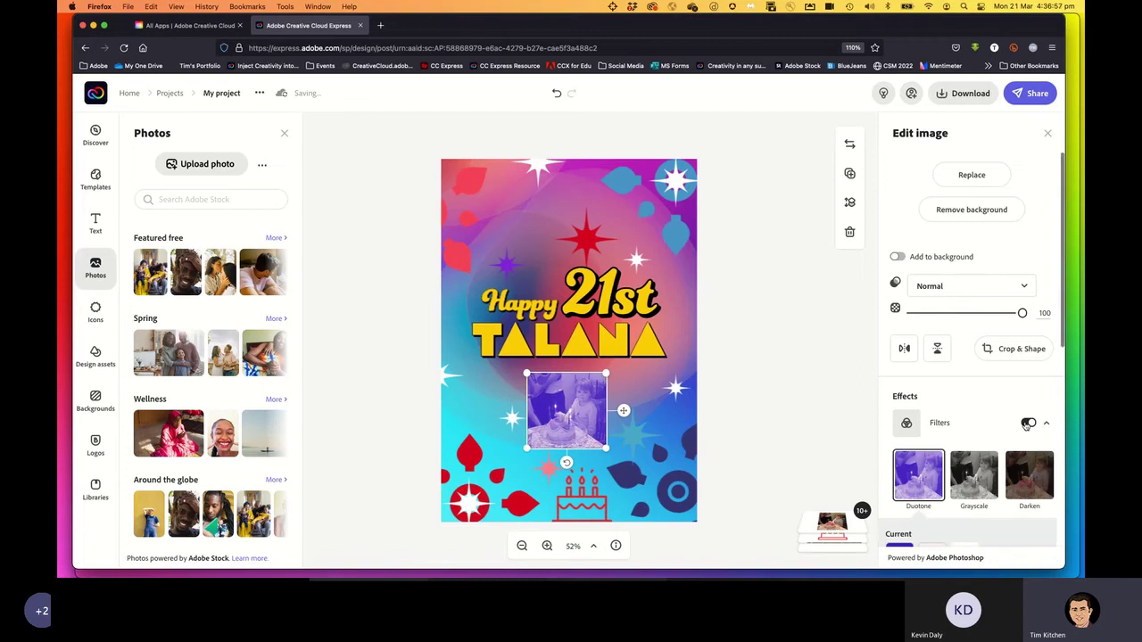
pyautogui.click(969, 476)
pyautogui.click(1027, 479)
pyautogui.scroll(-2, 1027, 479)
pyautogui.click(973, 471)
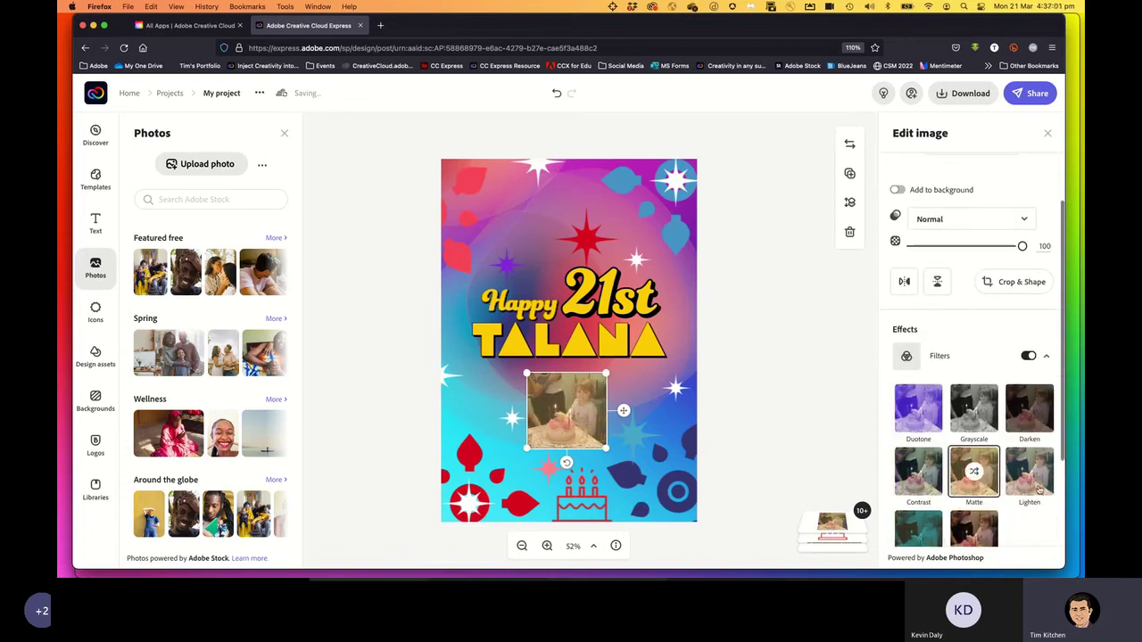
pyautogui.scroll(-1, 1034, 482)
pyautogui.click(975, 473)
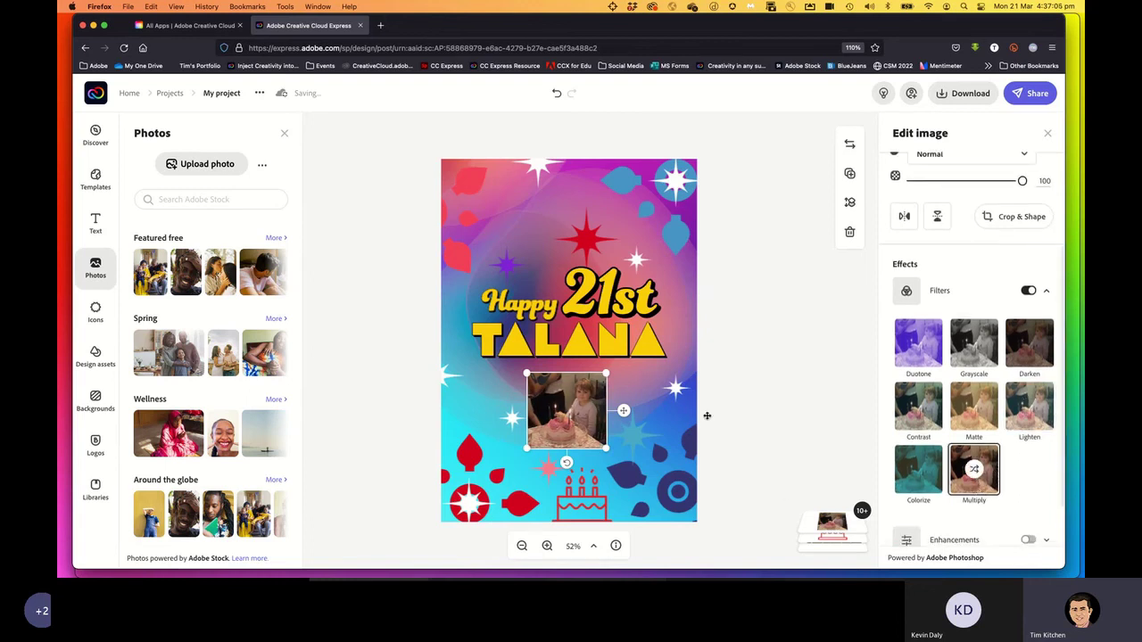
pyautogui.moveTo(604, 446); pyautogui.dragTo(618, 459)
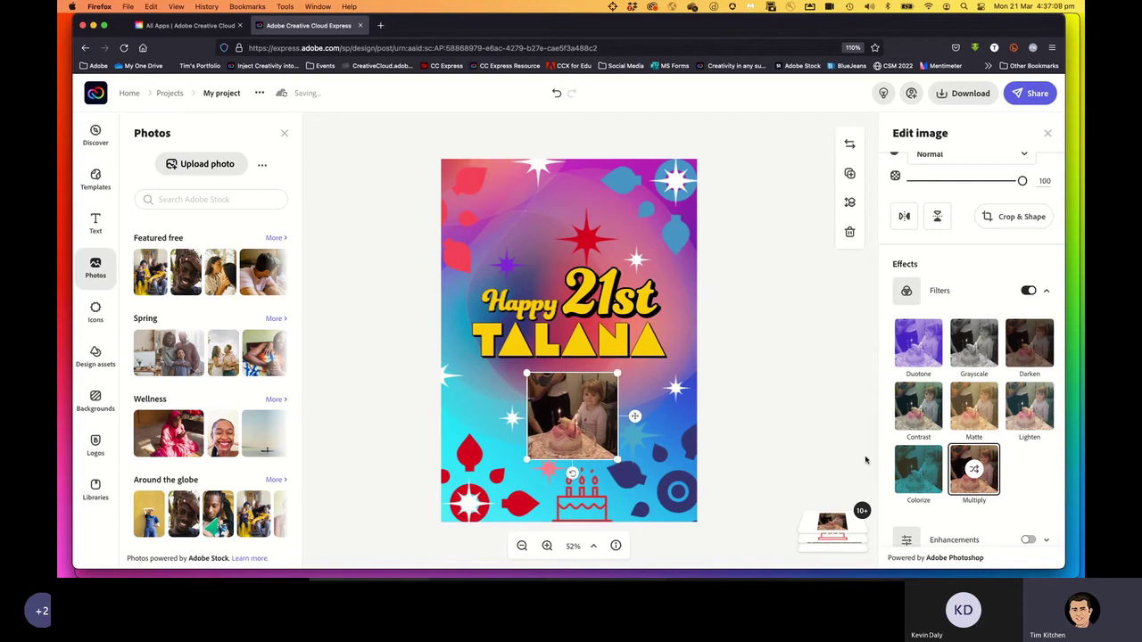
# Turn on the photo's enhancements with contrast 52, brightness 37, saturation 38, highlight 34, shadow 15, warmth -23 and sharpen 24
pyautogui.scroll(-2, 1026, 473)
pyautogui.click(1029, 487)
pyautogui.click(981, 529)
pyautogui.scroll(-4, 977, 429)
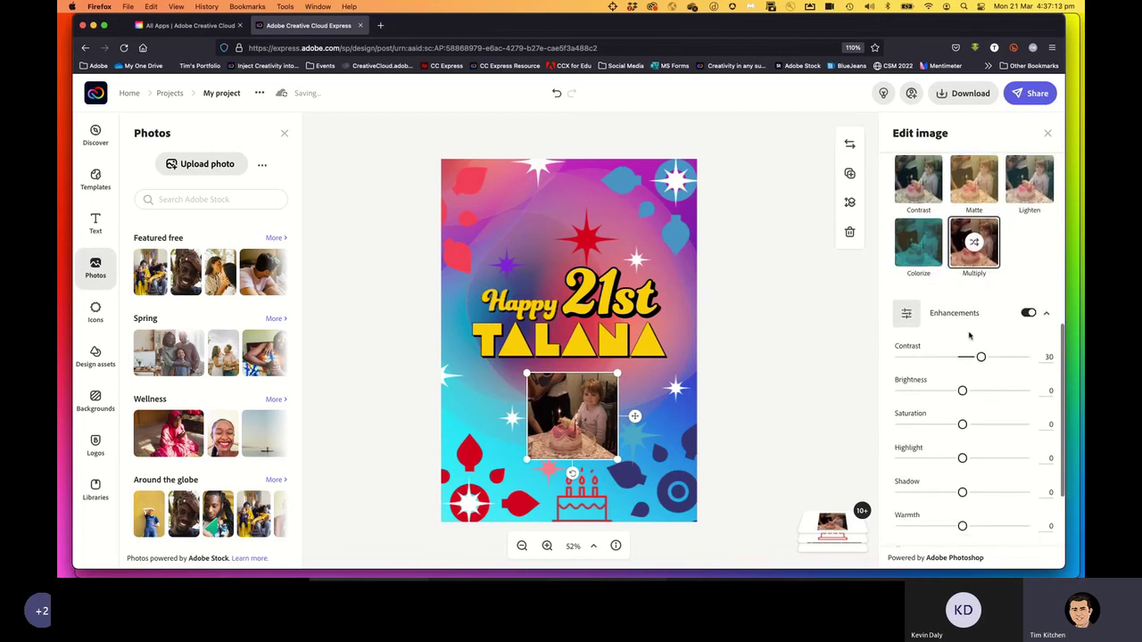
pyautogui.moveTo(980, 356); pyautogui.dragTo(929, 461)
pyautogui.scroll(-1, 971, 516)
pyautogui.scroll(-1, 920, 459)
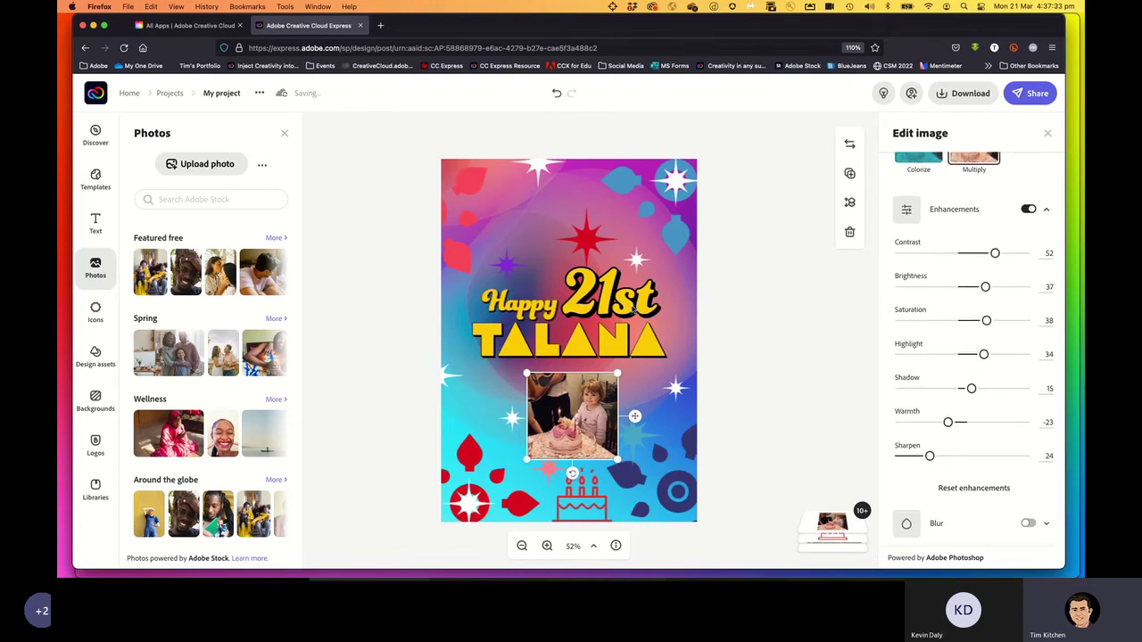
# Crop the photo to a heart shape with Crop & Shape
pyautogui.scroll(10, 955, 368)
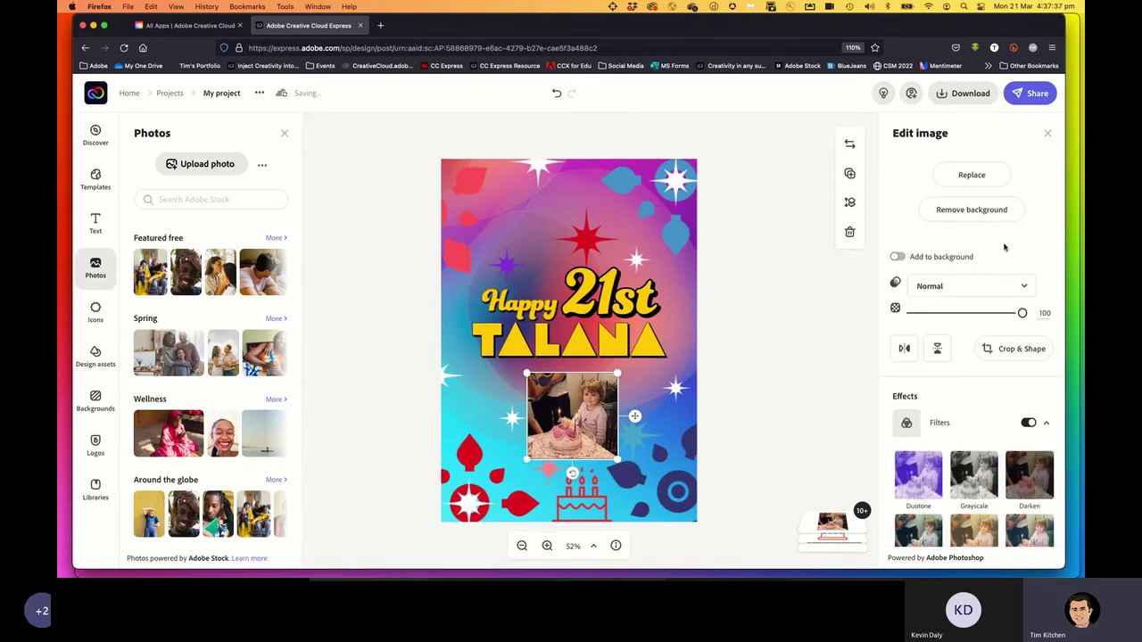
pyautogui.click(1021, 349)
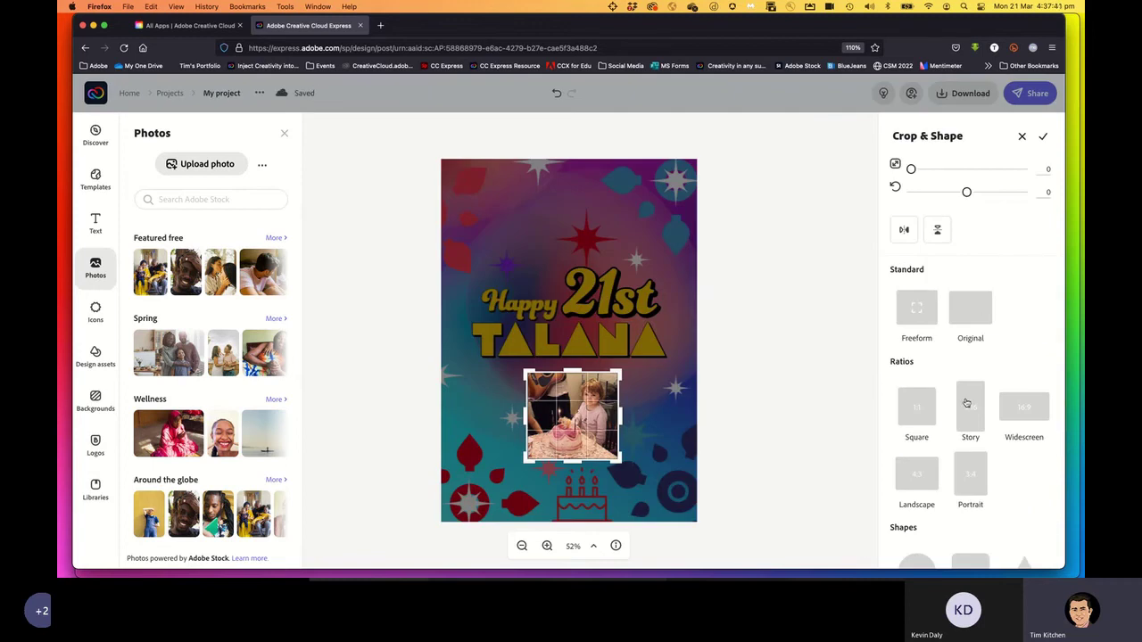
pyautogui.scroll(-4, 1009, 392)
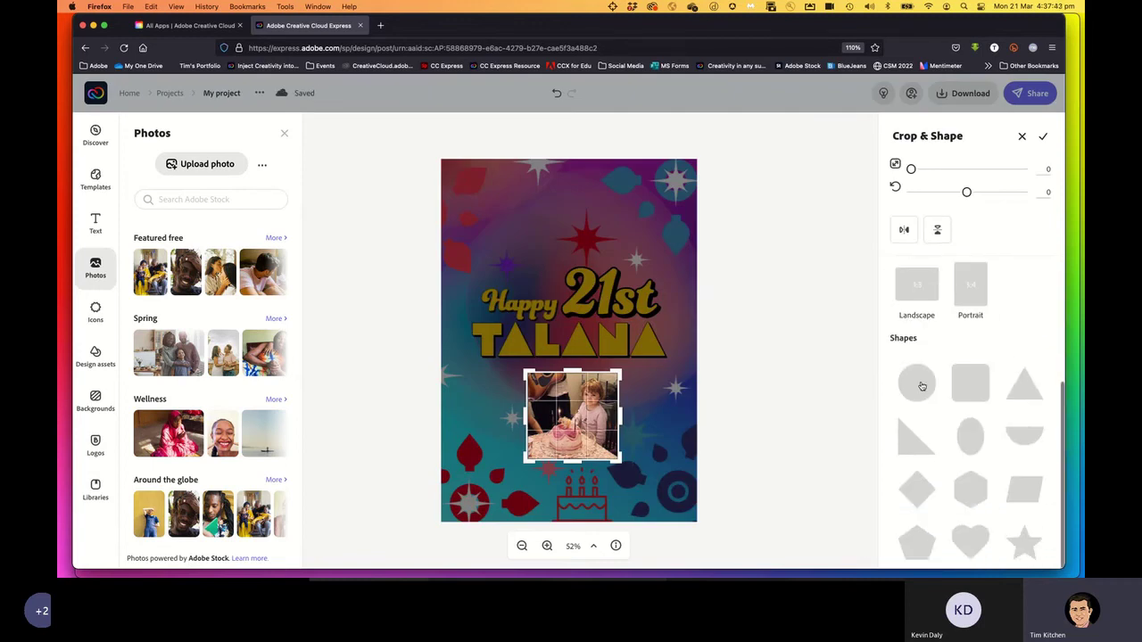
pyautogui.click(919, 385)
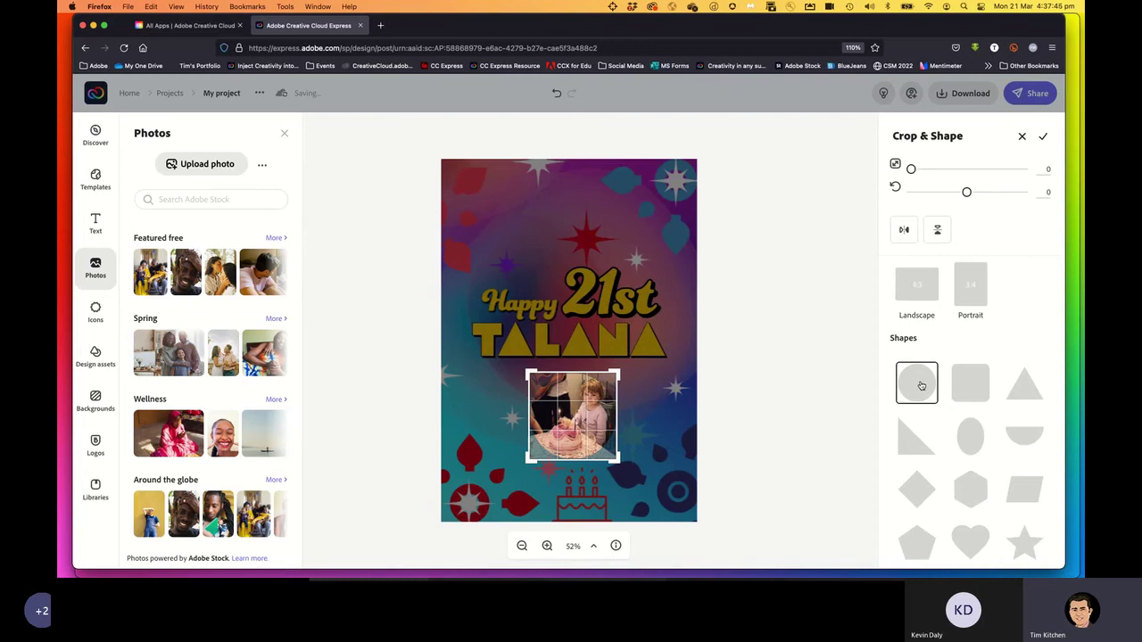
pyautogui.click(970, 429)
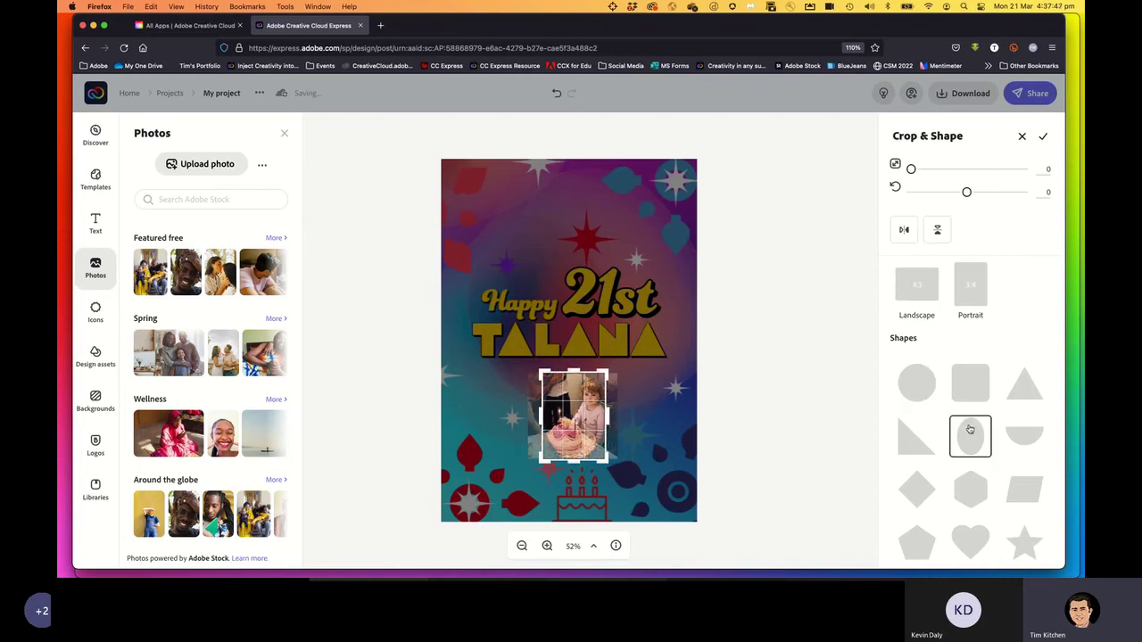
pyautogui.click(924, 390)
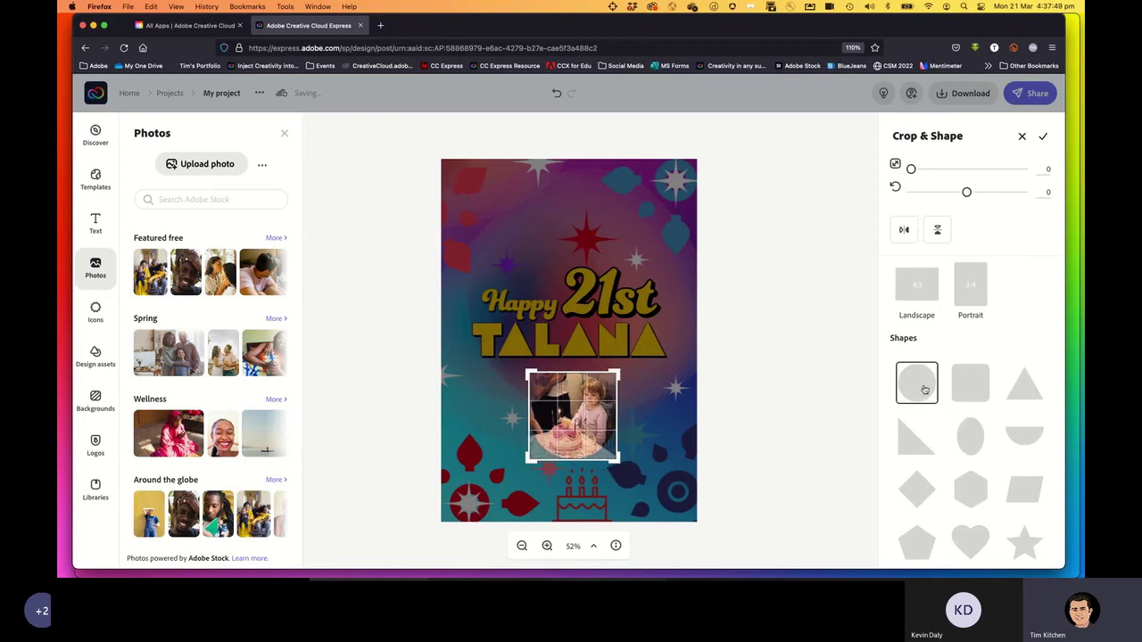
pyautogui.click(977, 537)
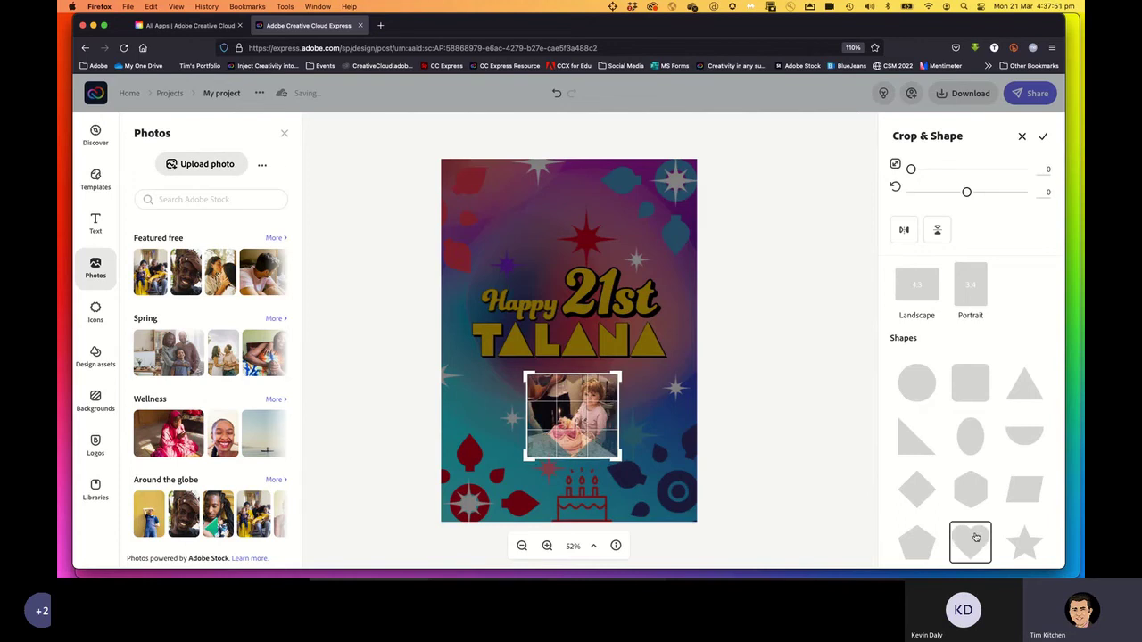
pyautogui.click(653, 419)
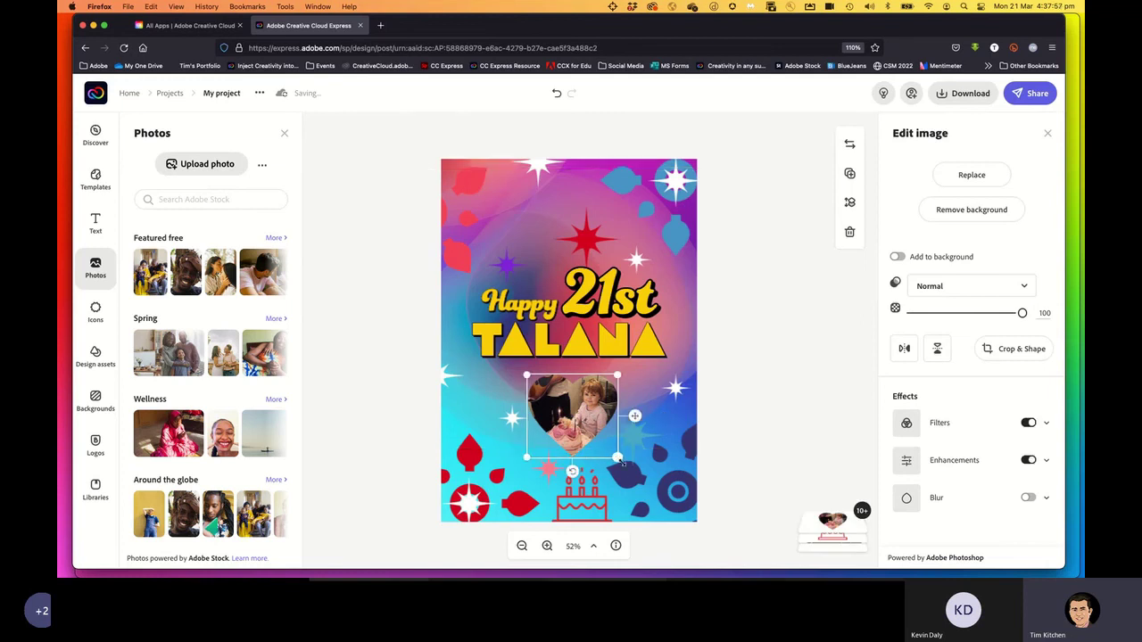
# Enlarge the heart-shaped photo beneath the headline, and shrink and reposition the red cake icon under the heart's tip
pyautogui.moveTo(603, 446); pyautogui.dragTo(594, 439)
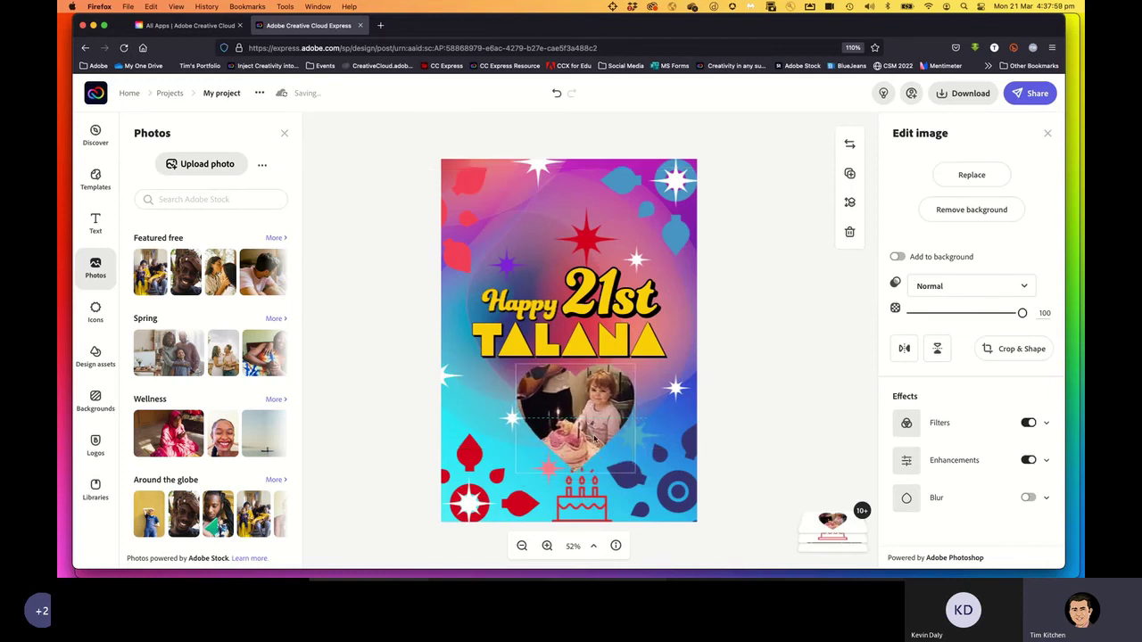
pyautogui.click(580, 499)
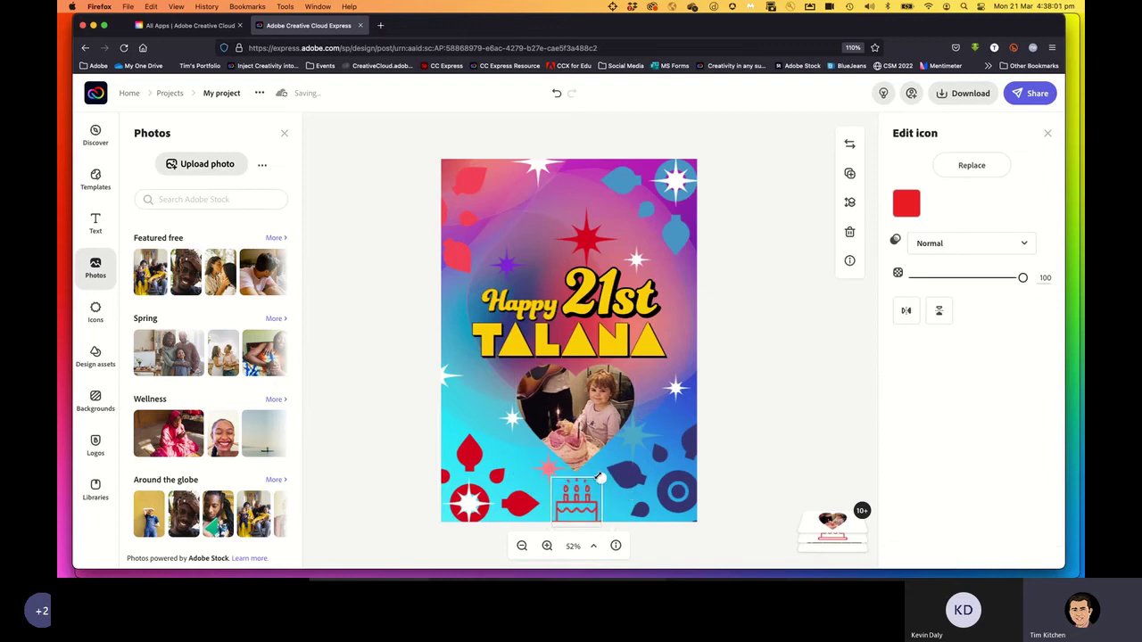
pyautogui.moveTo(585, 498); pyautogui.dragTo(584, 495)
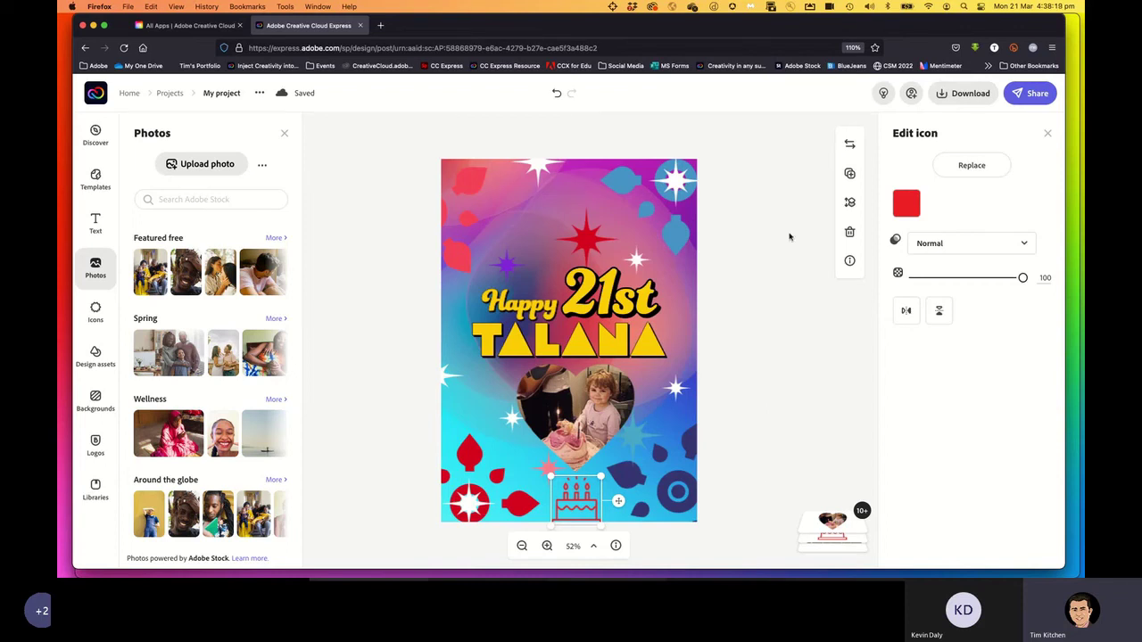
pyautogui.click(741, 344)
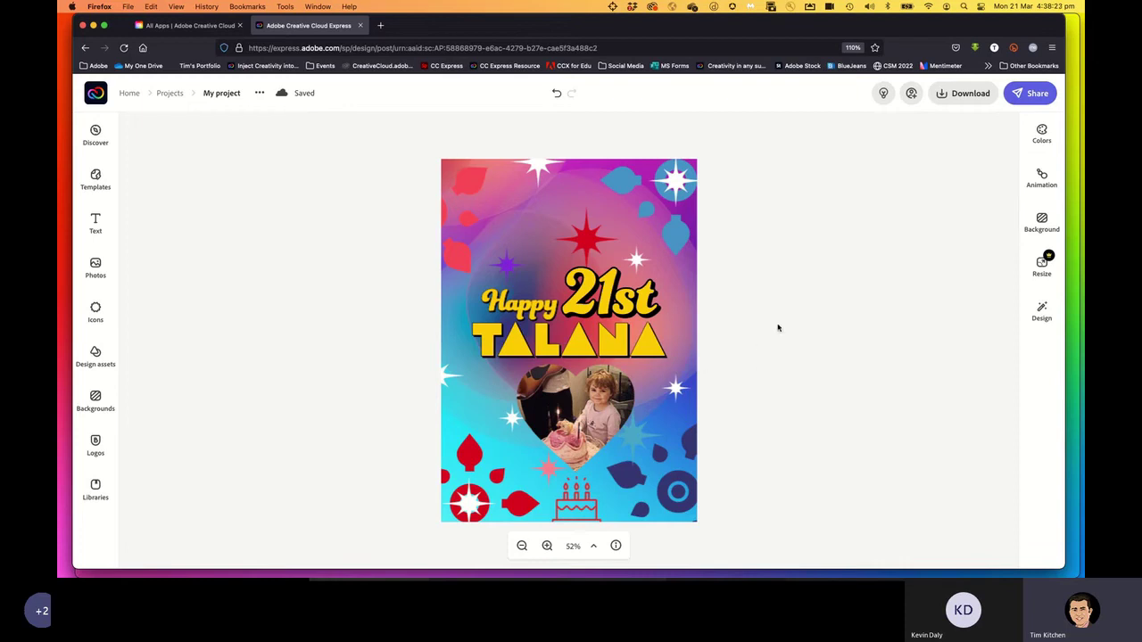
# Apply the Typewriter text animation to the design
pyautogui.click(1042, 177)
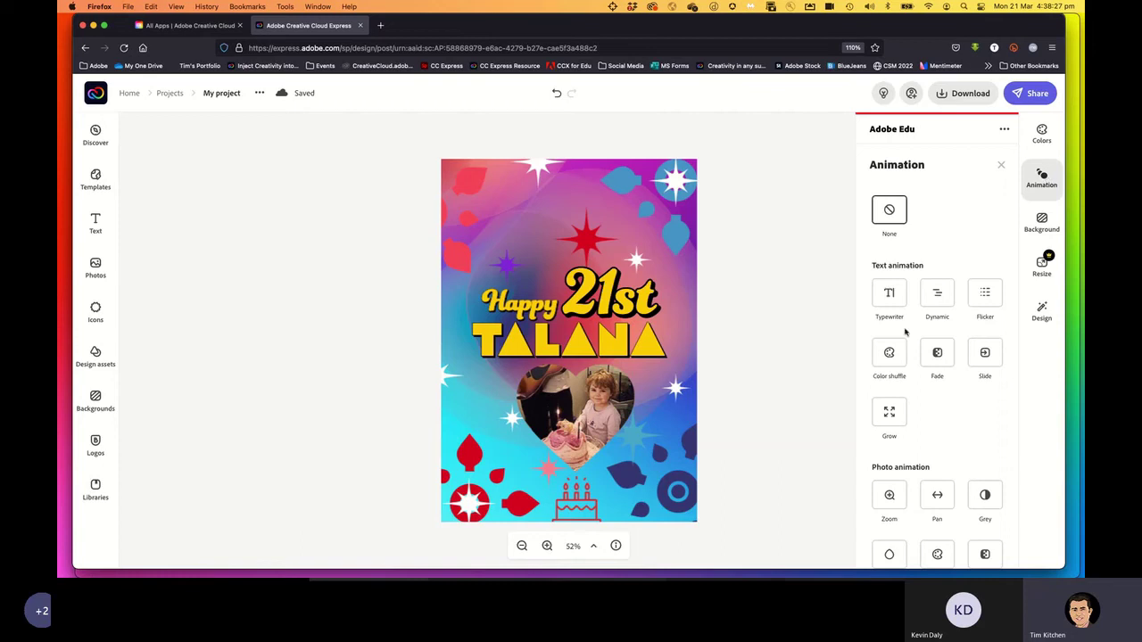
pyautogui.click(889, 295)
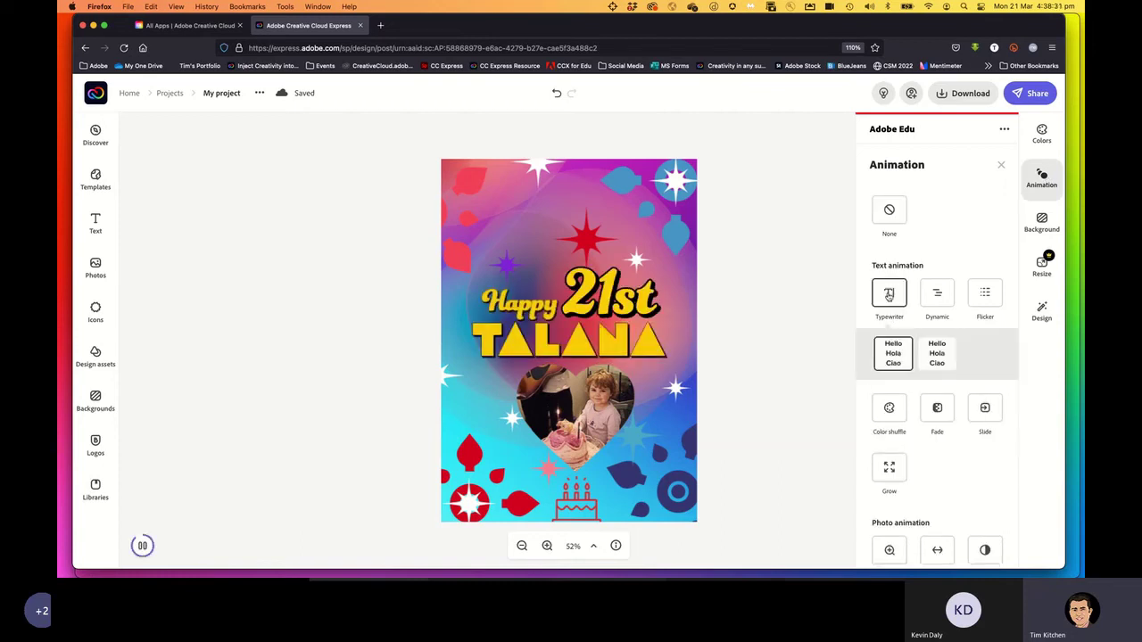
pyautogui.scroll(-3, 1004, 368)
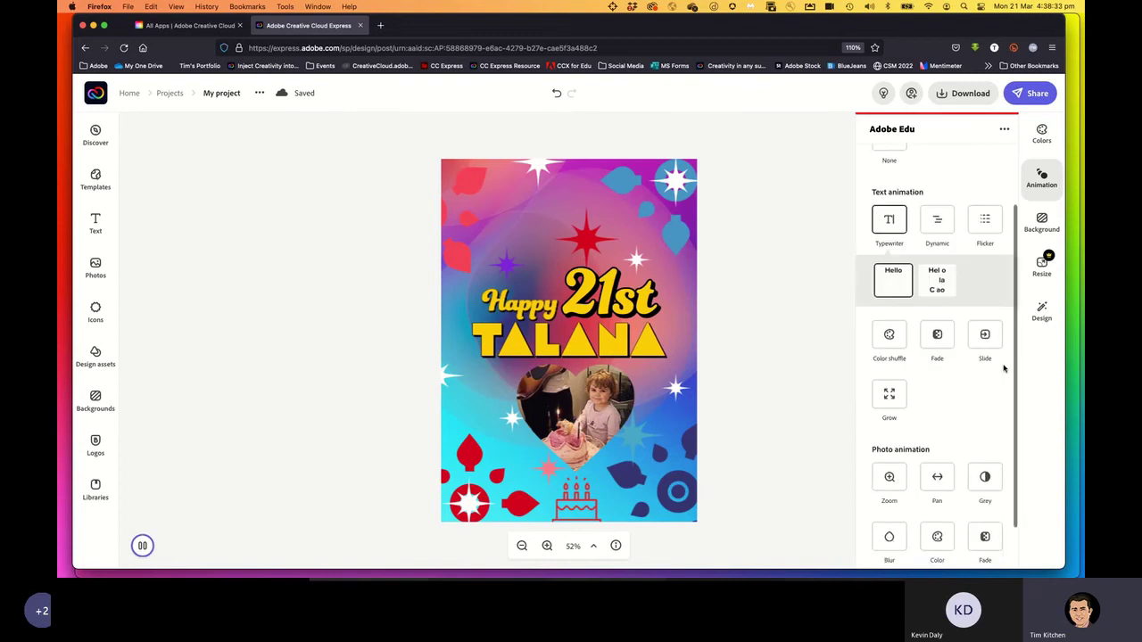
# Try the Pan photo animation on the poster, and switch back to the Typewriter text animation
pyautogui.click(938, 429)
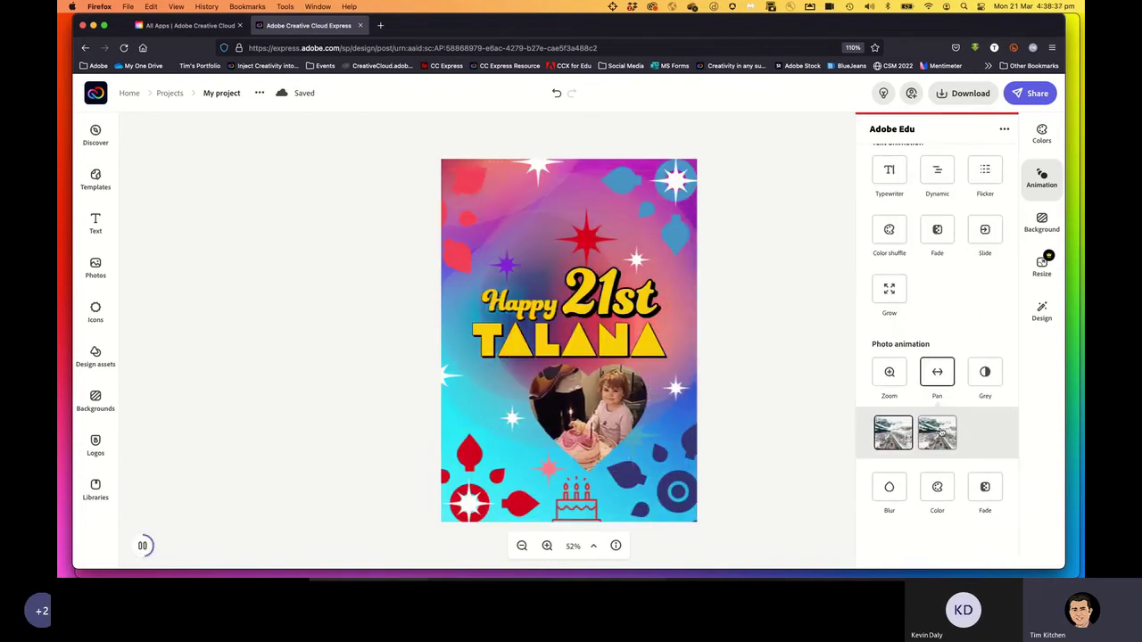
pyautogui.click(889, 172)
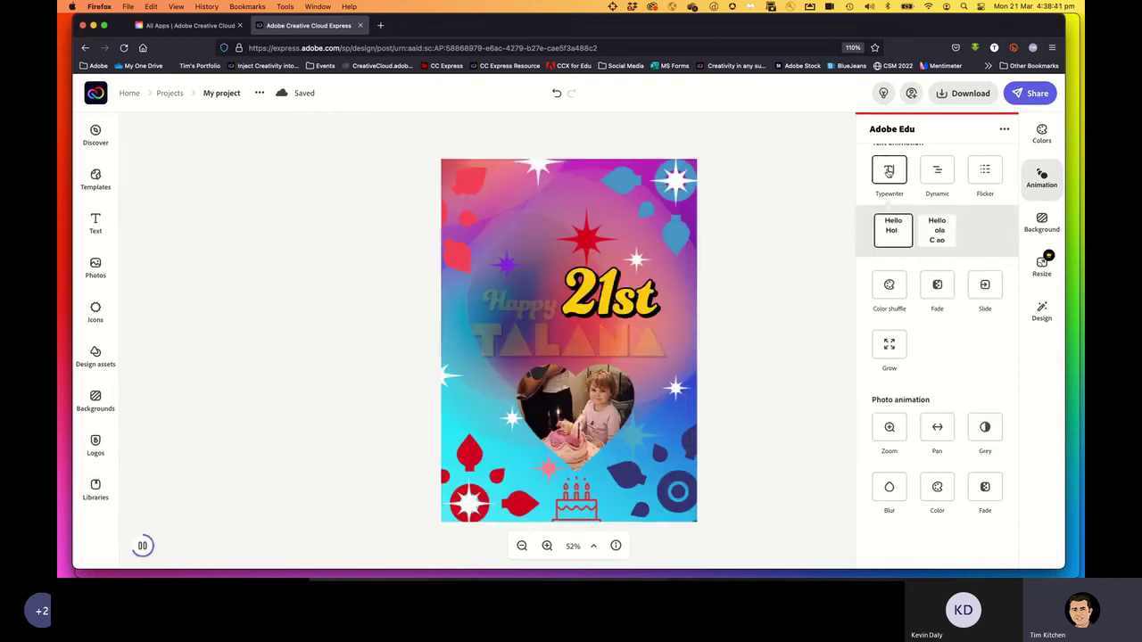
# Check the file formats offered for downloading the animated poster, and close the options without downloading
pyautogui.click(961, 92)
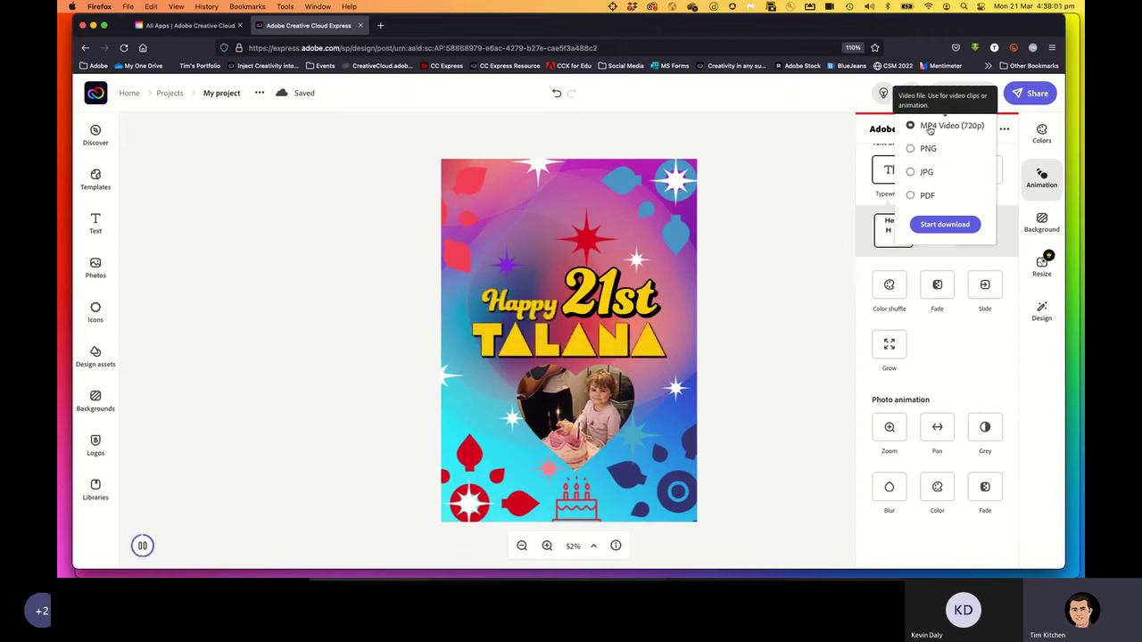
pyautogui.click(824, 160)
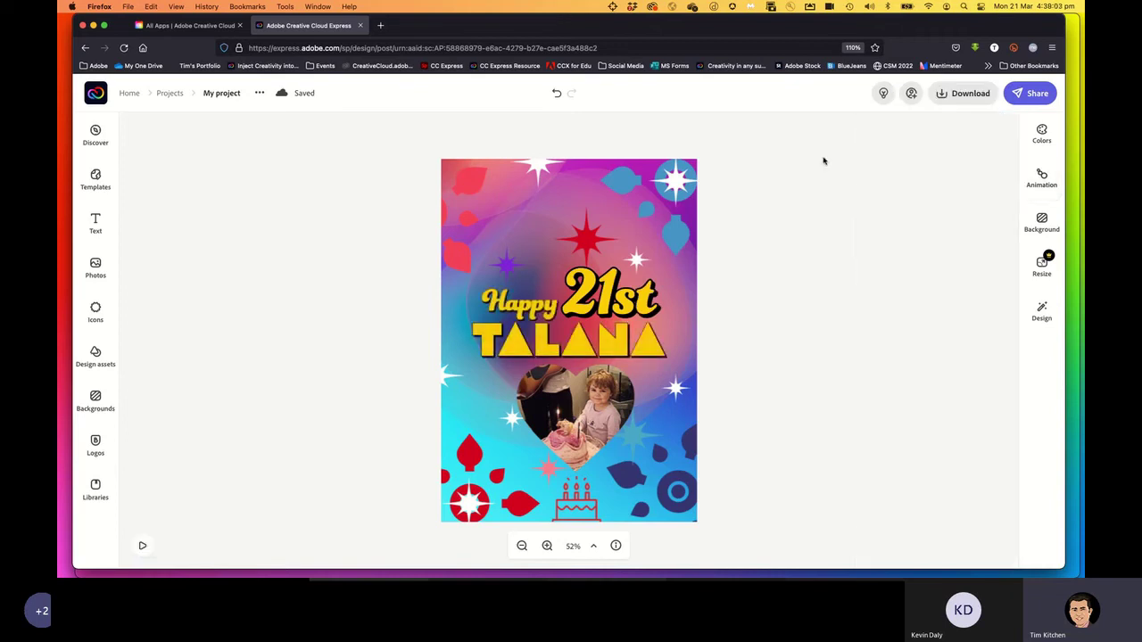
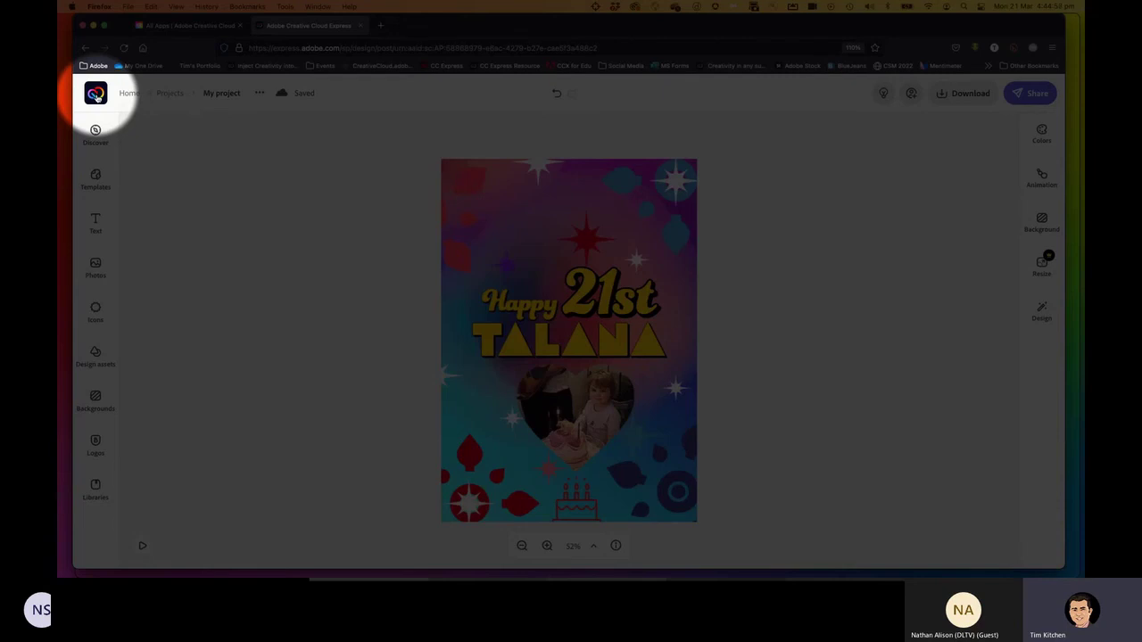
# Leave the poster for the Projects page and look through the saved folders and projects
pyautogui.click(96, 96)
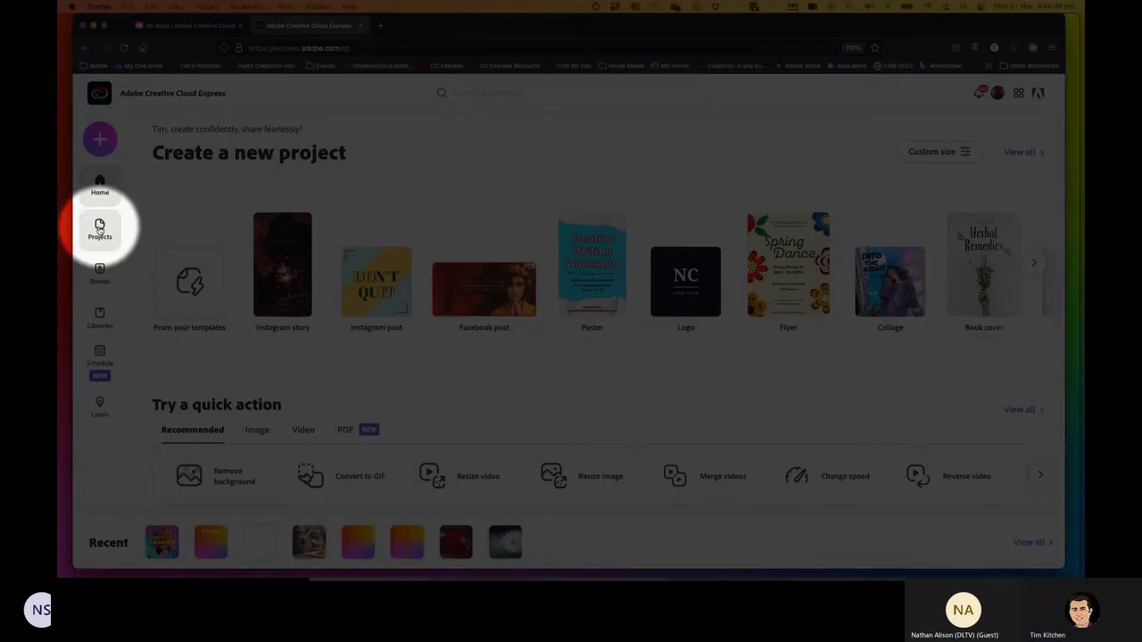
pyautogui.click(99, 228)
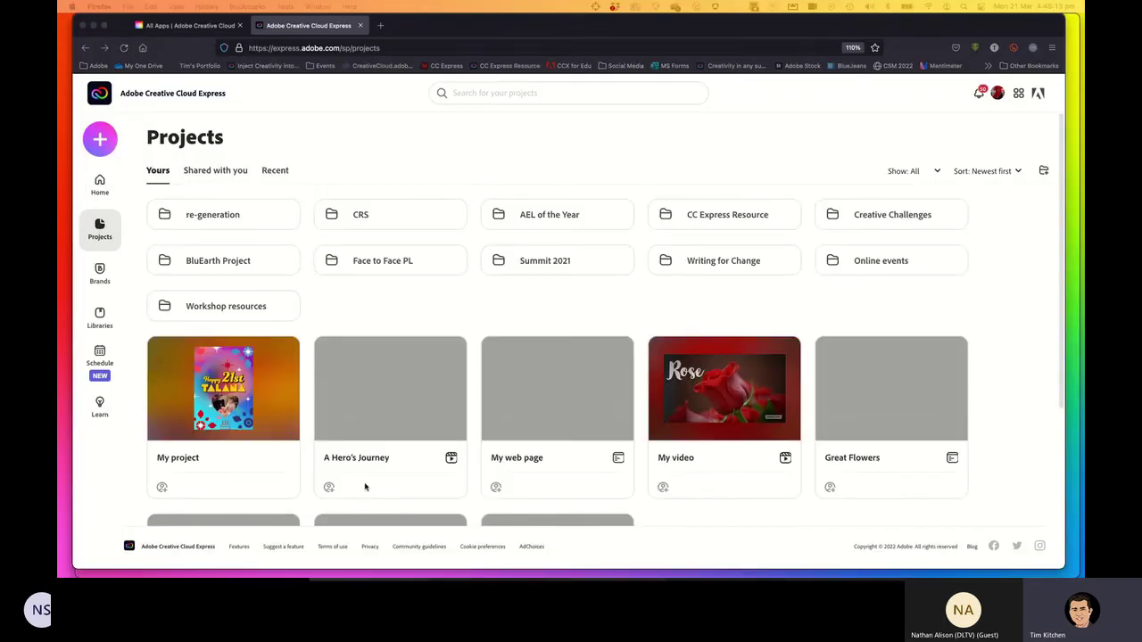
pyautogui.scroll(-4, 356, 441)
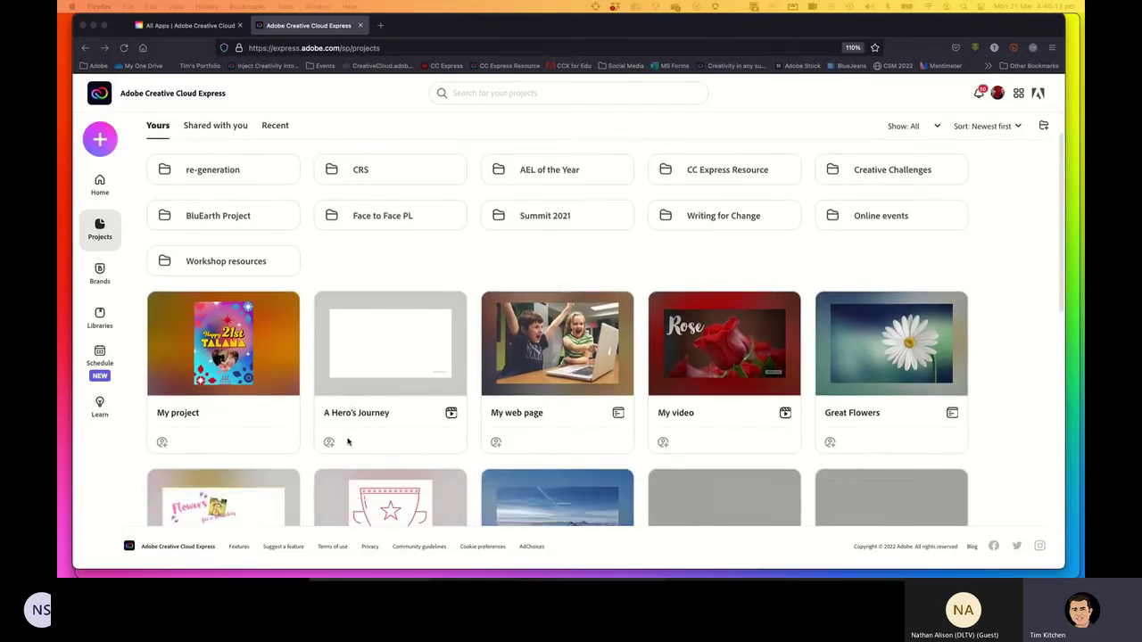
pyautogui.scroll(-8, 348, 441)
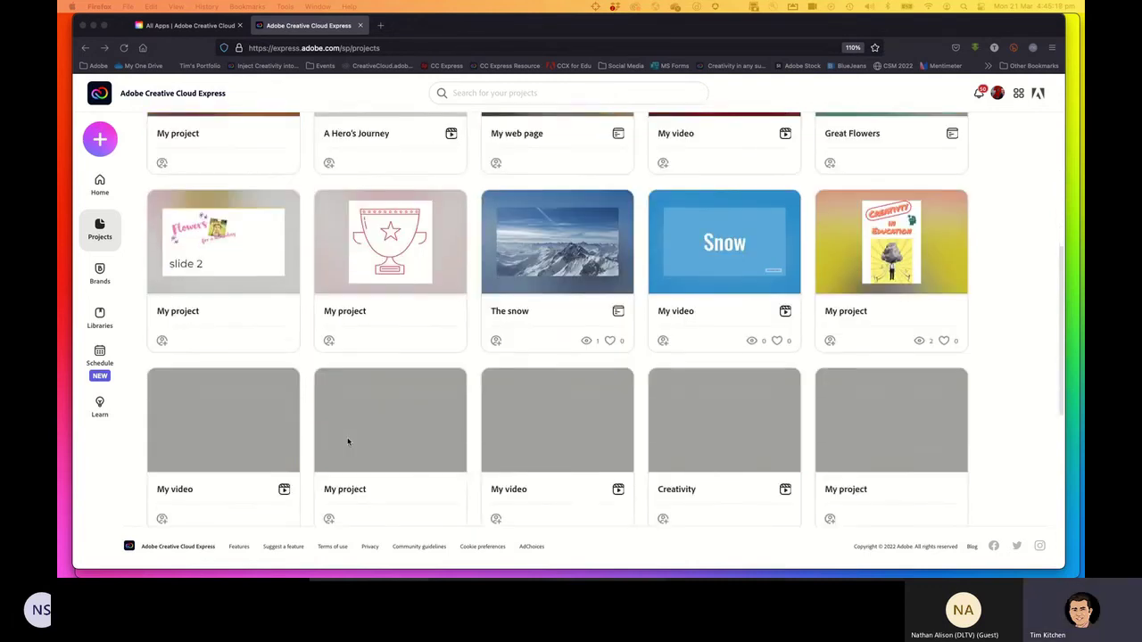
pyautogui.scroll(-6, 348, 442)
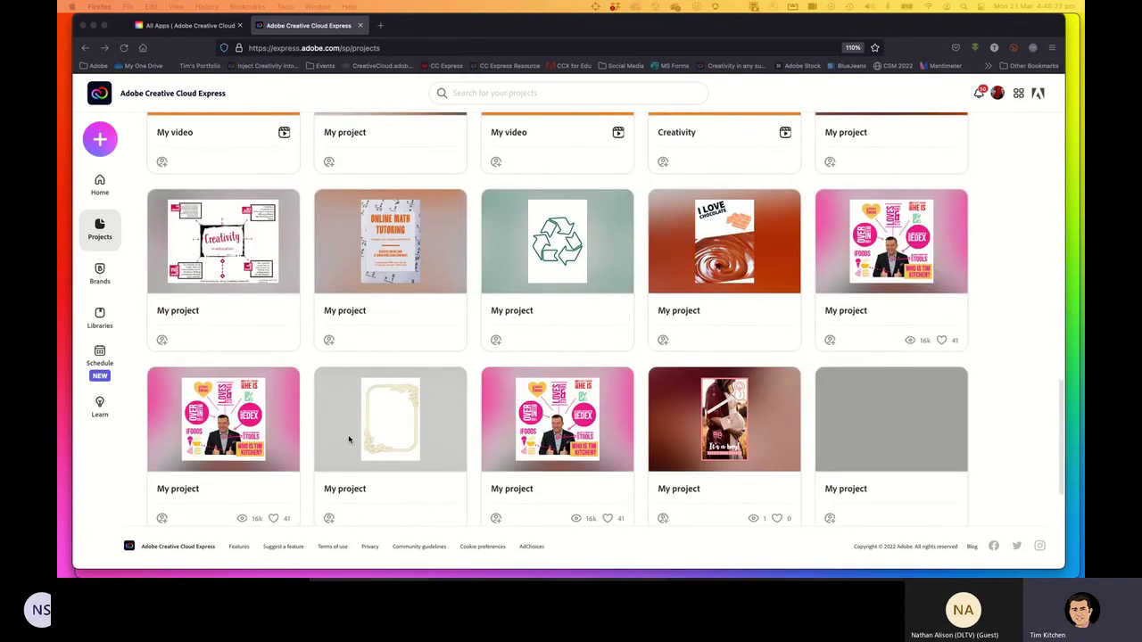
pyautogui.scroll(-5, 348, 435)
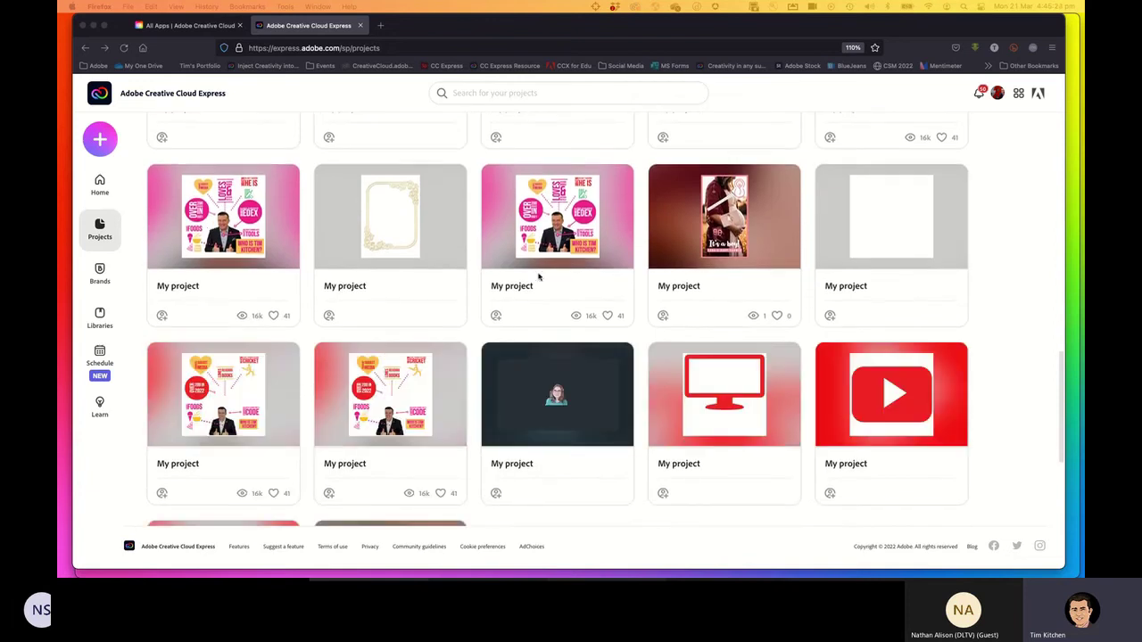
pyautogui.scroll(-3, 536, 275)
pyautogui.scroll(-2, 477, 290)
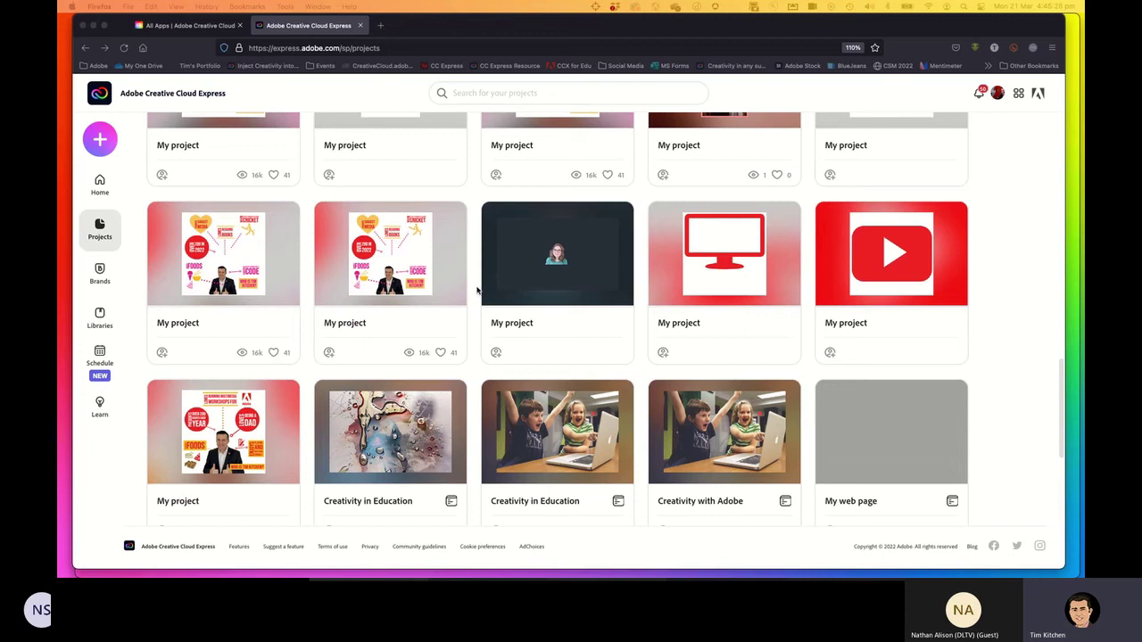
pyautogui.scroll(-5, 478, 290)
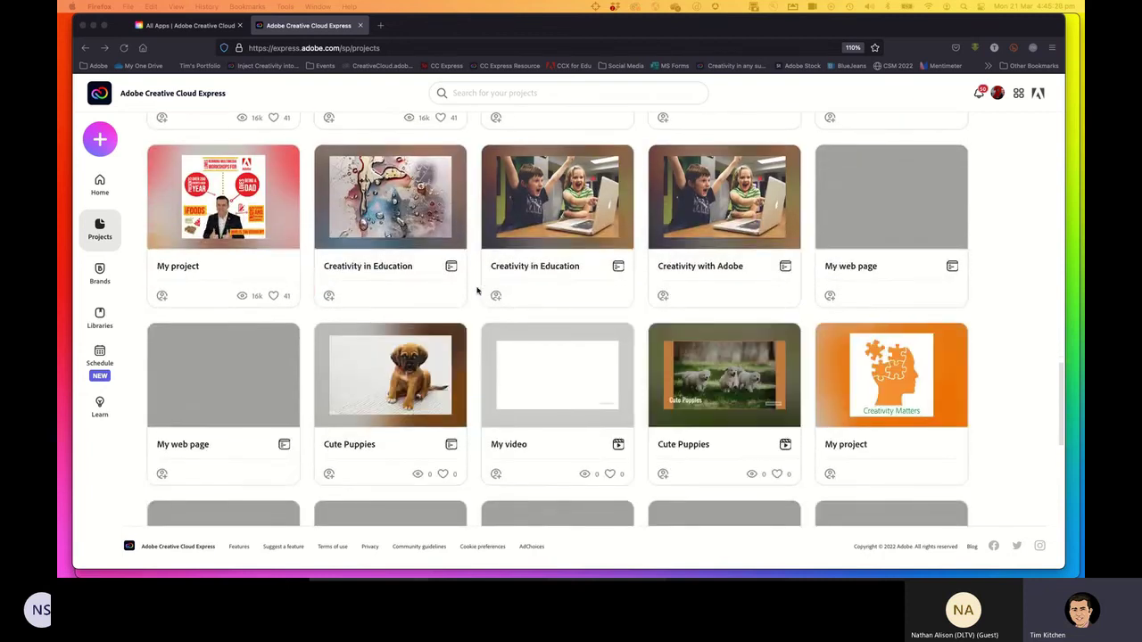
pyautogui.scroll(15, 477, 290)
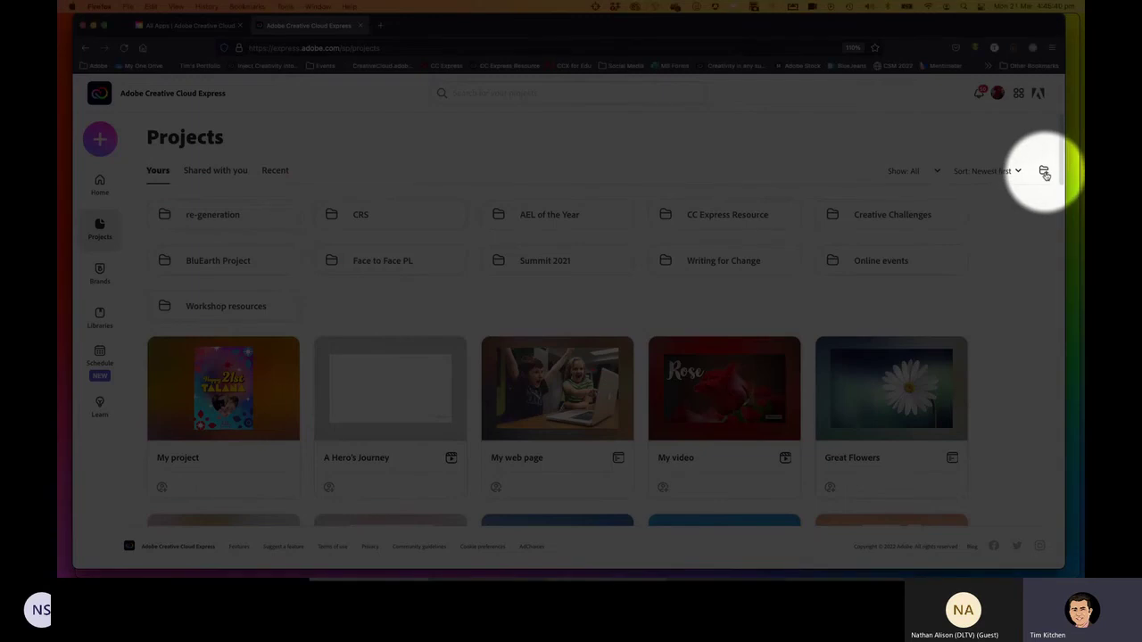
pyautogui.click(1045, 173)
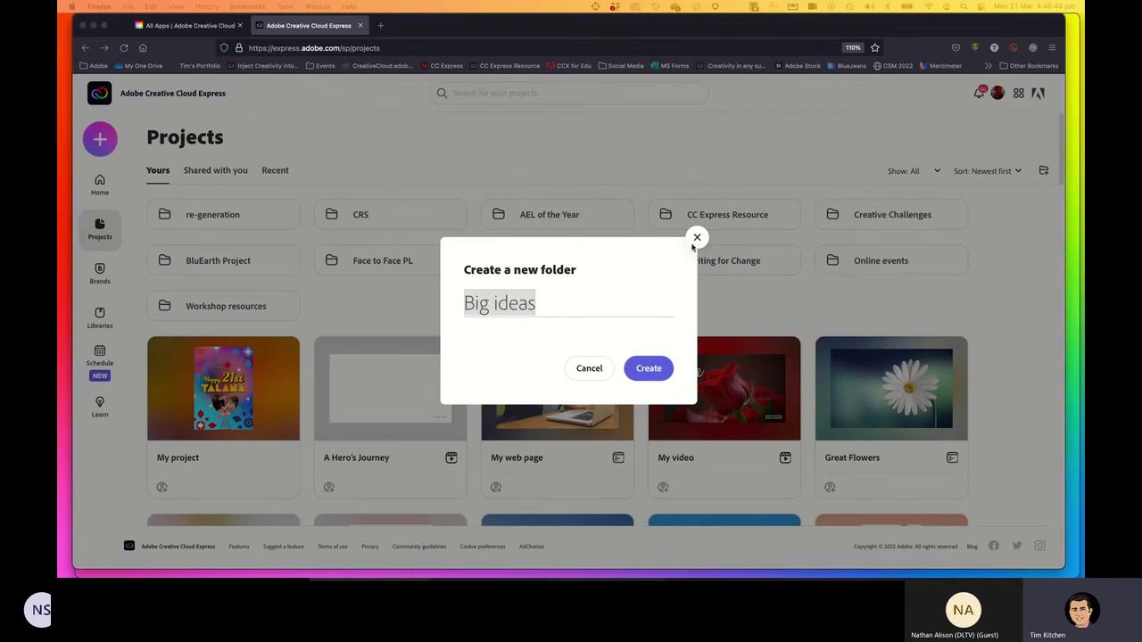
pyautogui.click(664, 293)
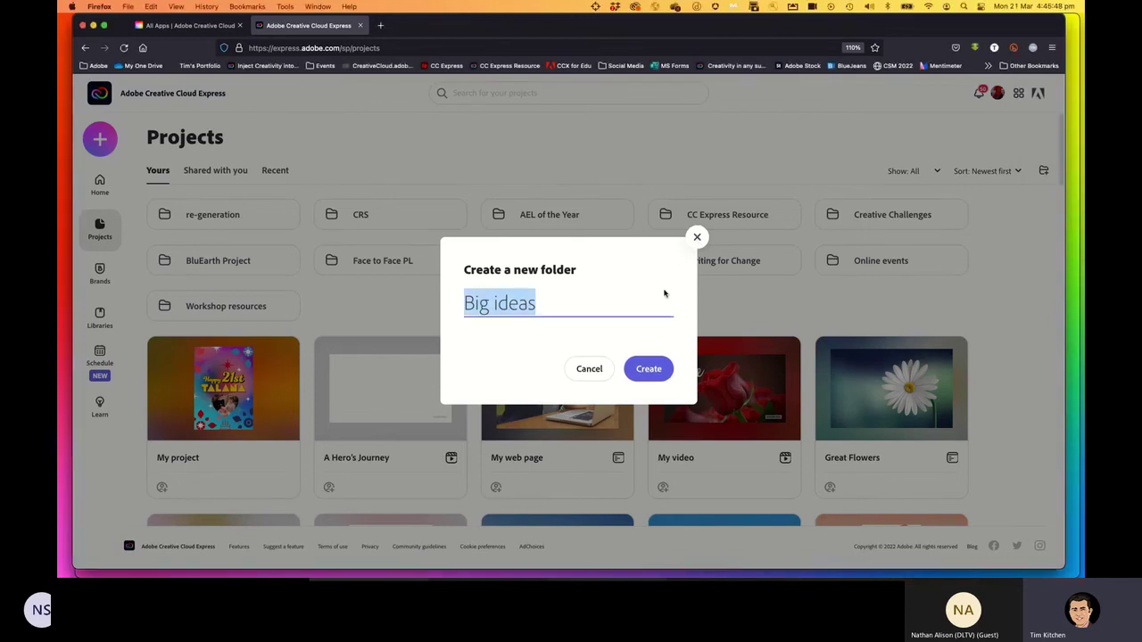
pyautogui.click(588, 368)
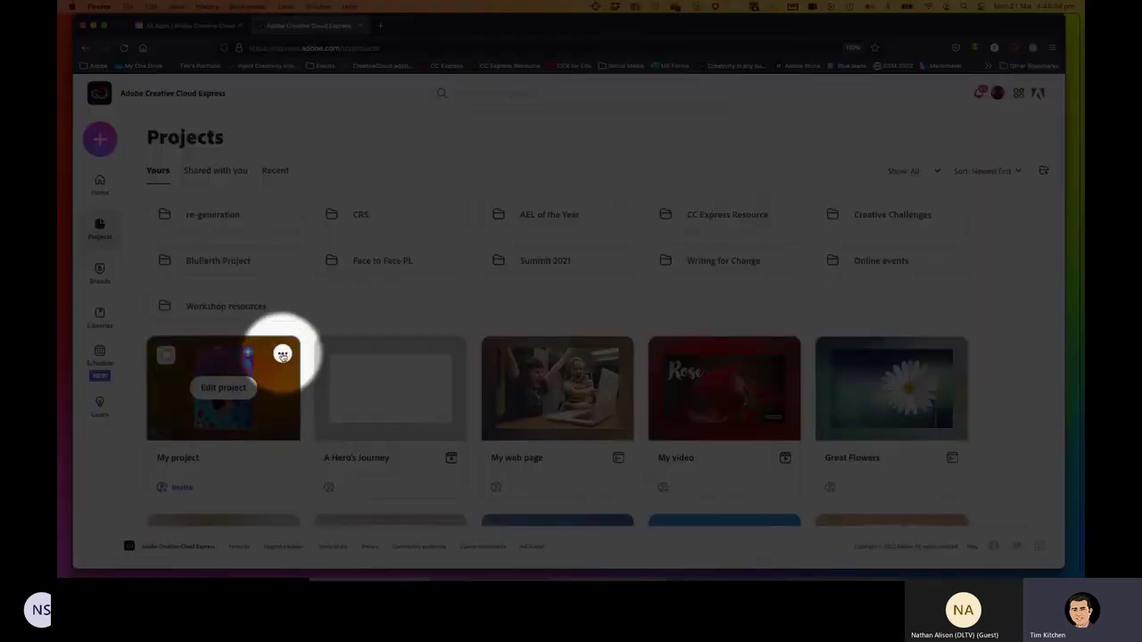
# Review the destination folders for moving the 21st birthday poster project, and cancel the move
pyautogui.click(281, 356)
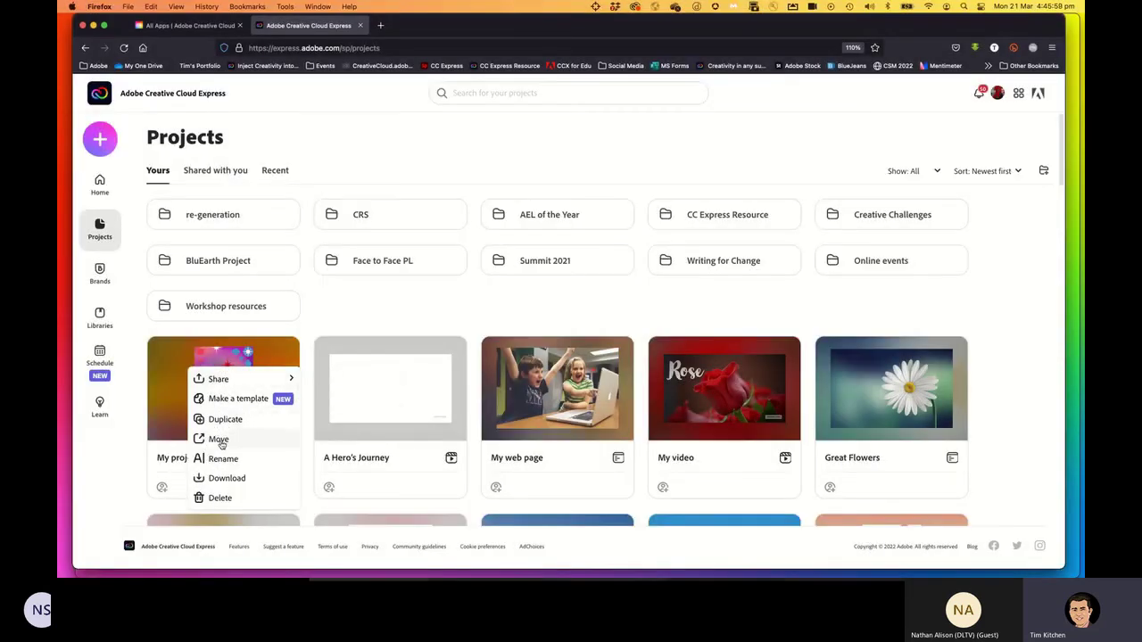
pyautogui.click(220, 441)
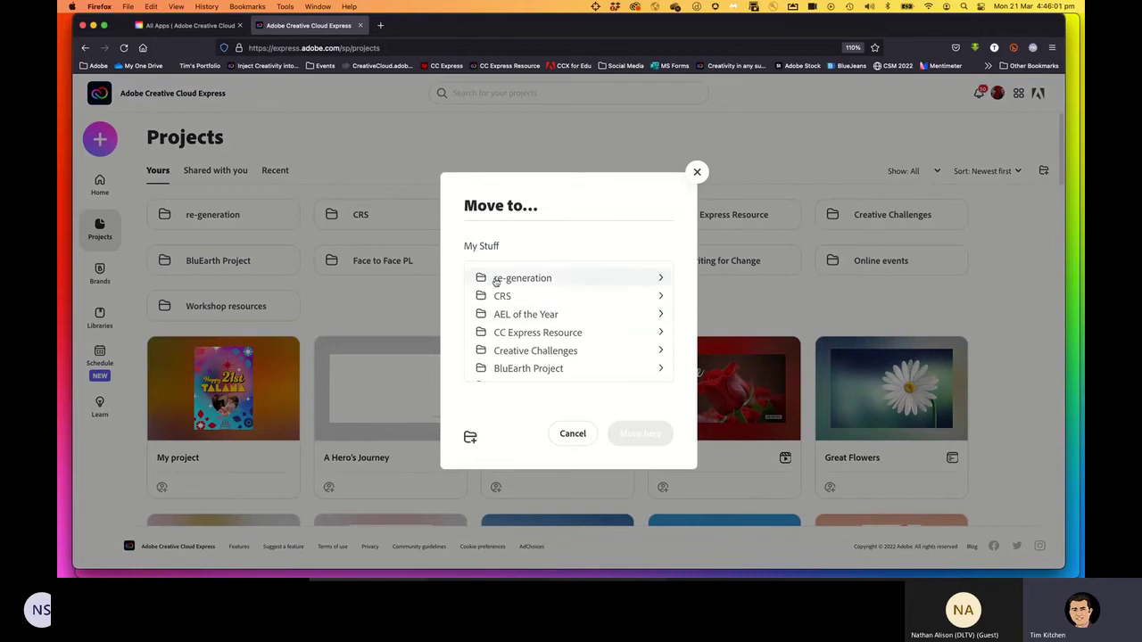
pyautogui.scroll(-2, 509, 361)
pyautogui.scroll(-1, 509, 362)
pyautogui.scroll(3, 508, 361)
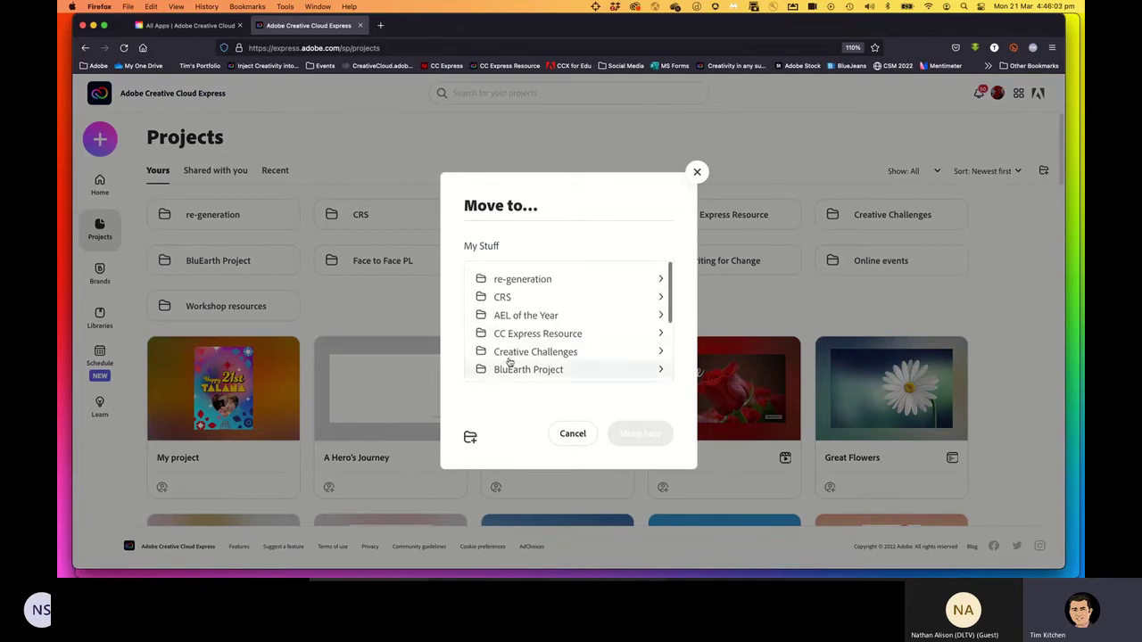
pyautogui.click(576, 435)
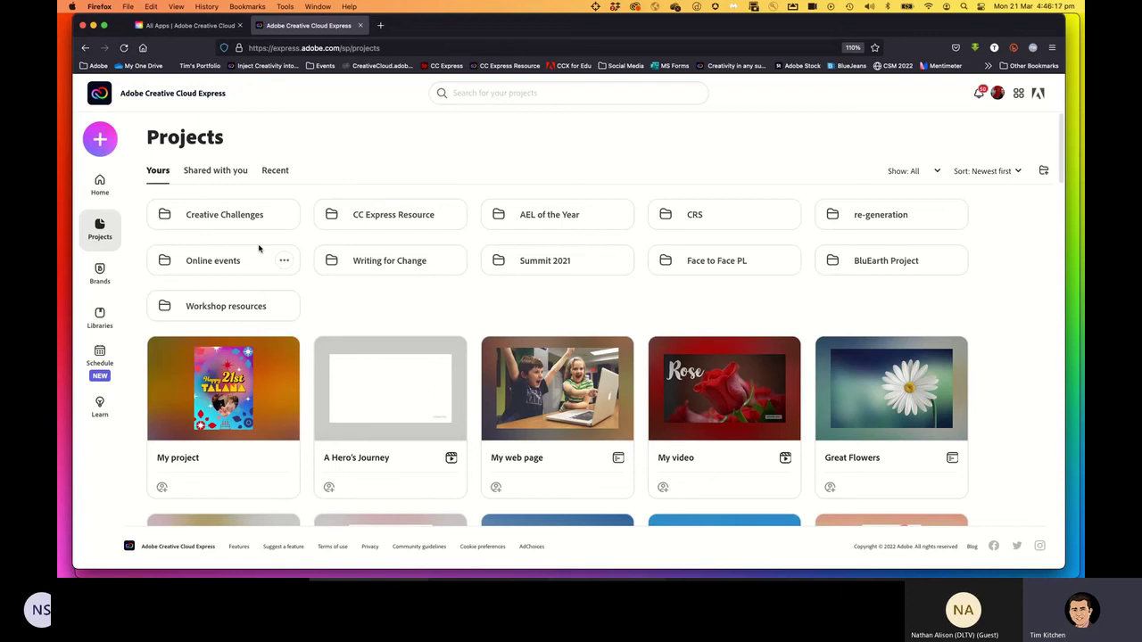
# Create a new video project, skipping the title and starting from scratch instead of using a story template
pyautogui.click(100, 140)
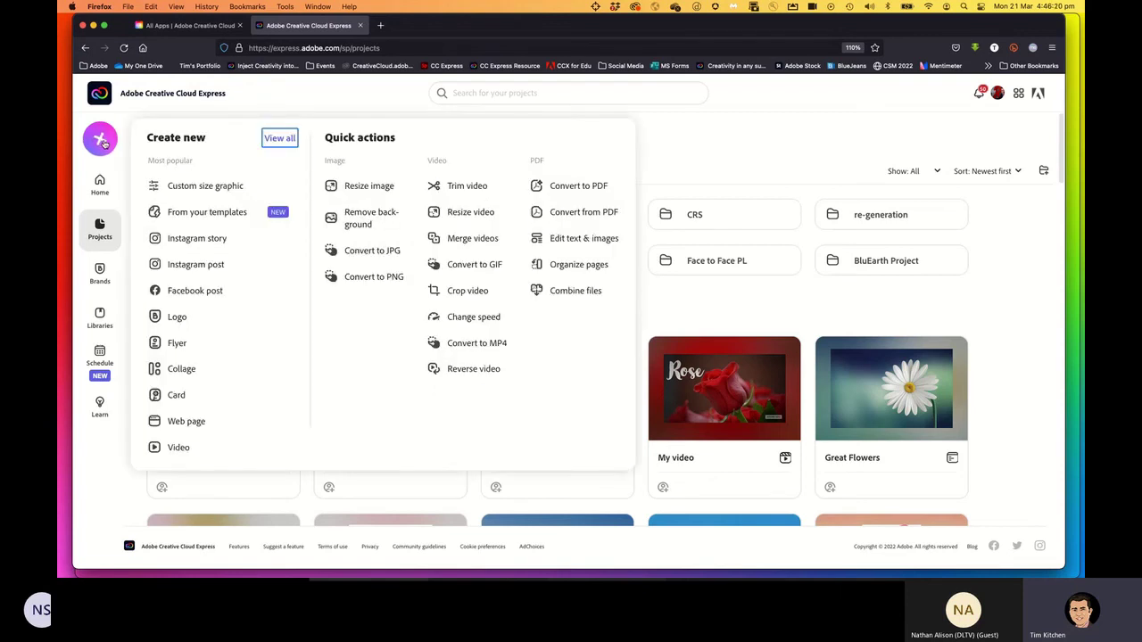
pyautogui.click(180, 449)
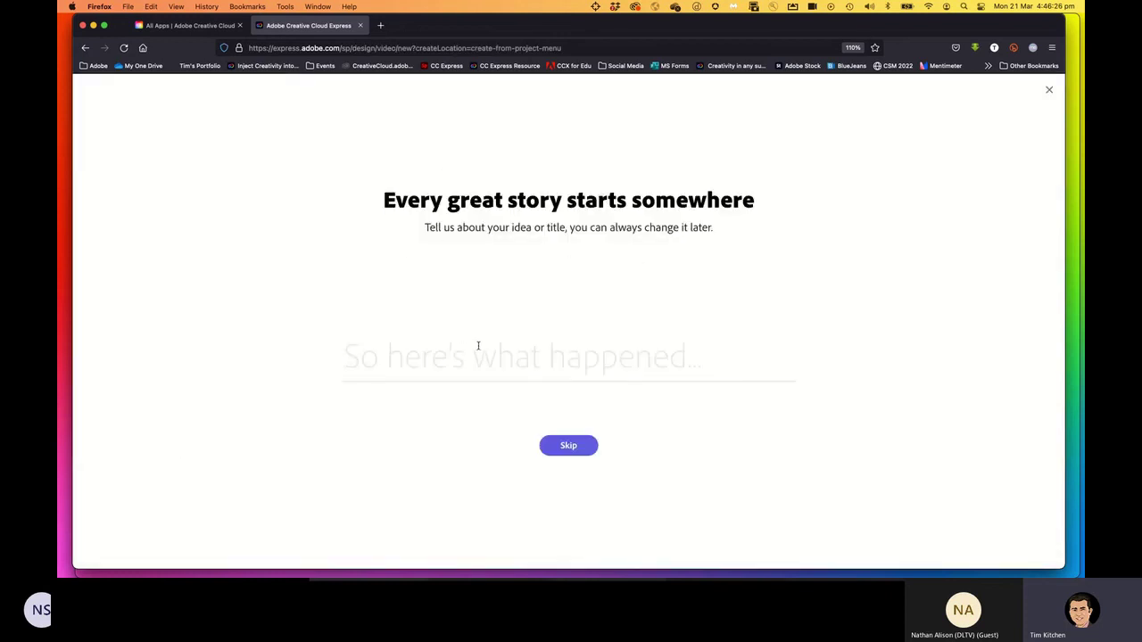
pyautogui.click(568, 446)
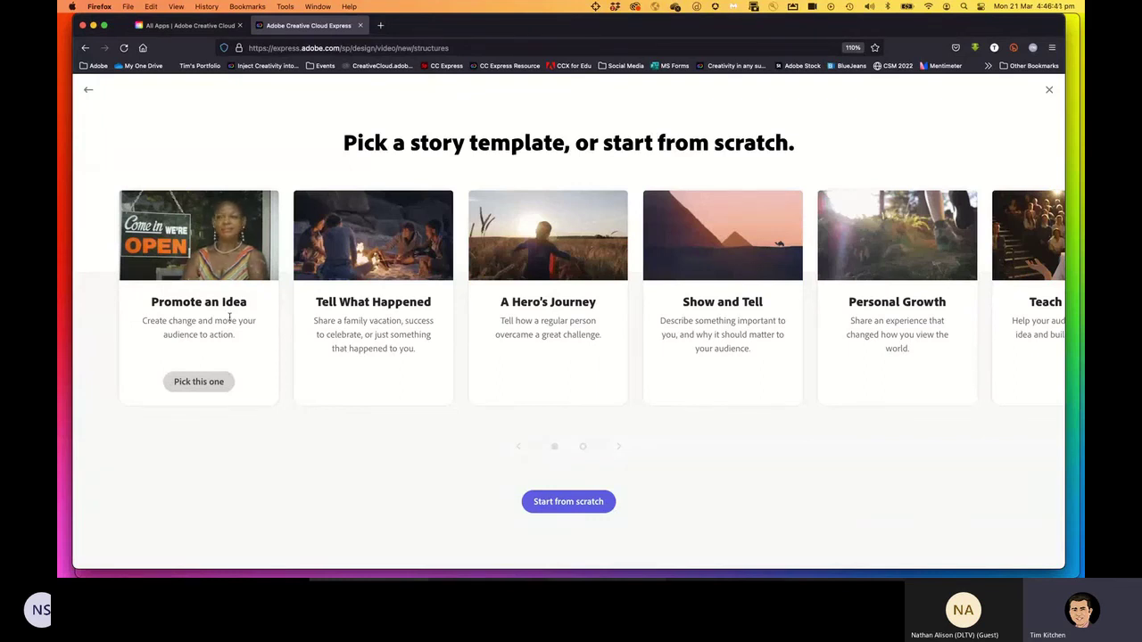
pyautogui.moveTo(386, 310)
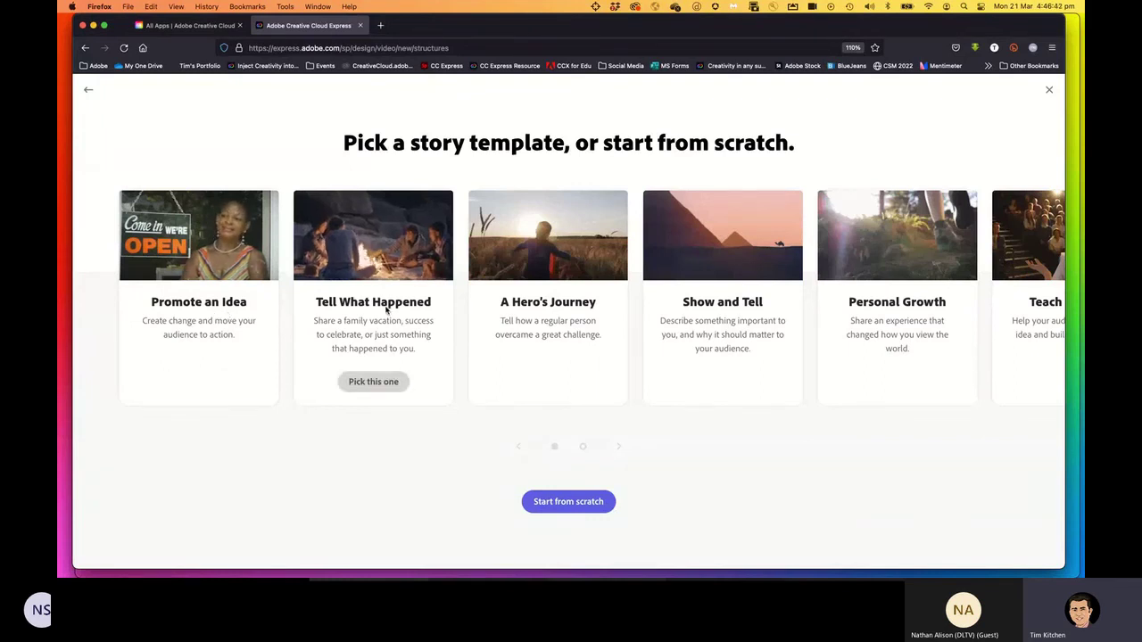
pyautogui.moveTo(533, 305)
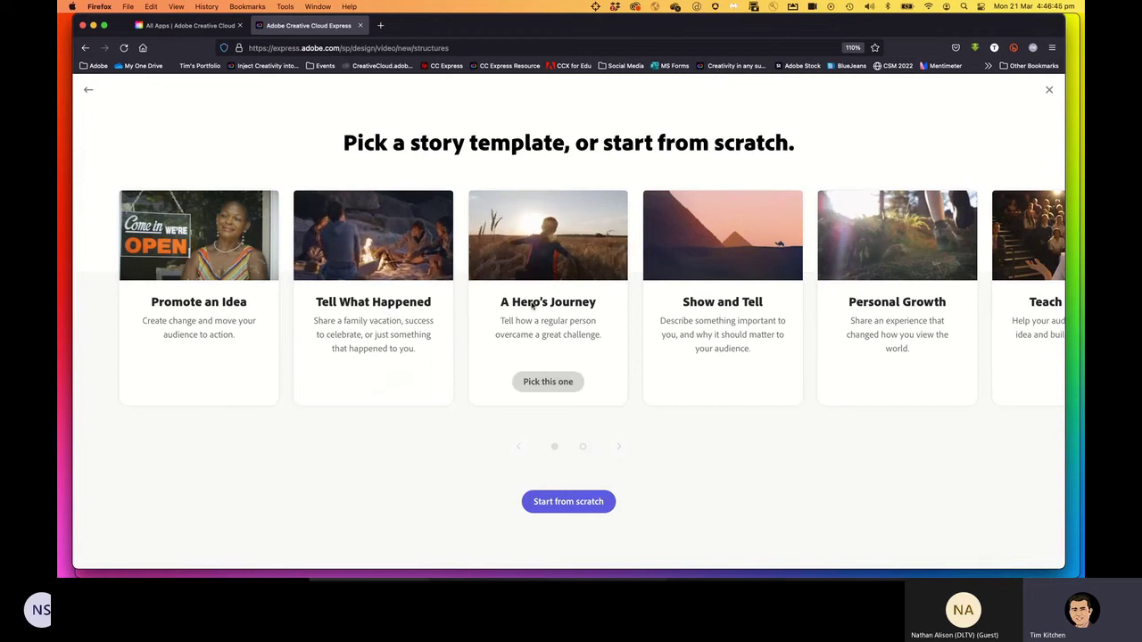
pyautogui.moveTo(723, 306)
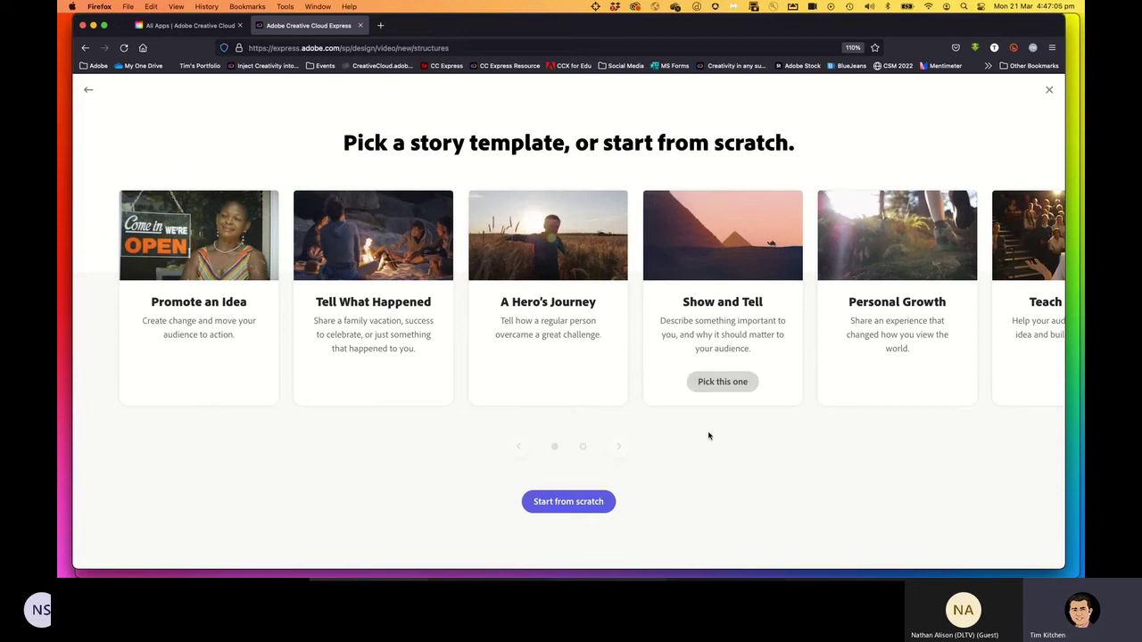
pyautogui.click(568, 502)
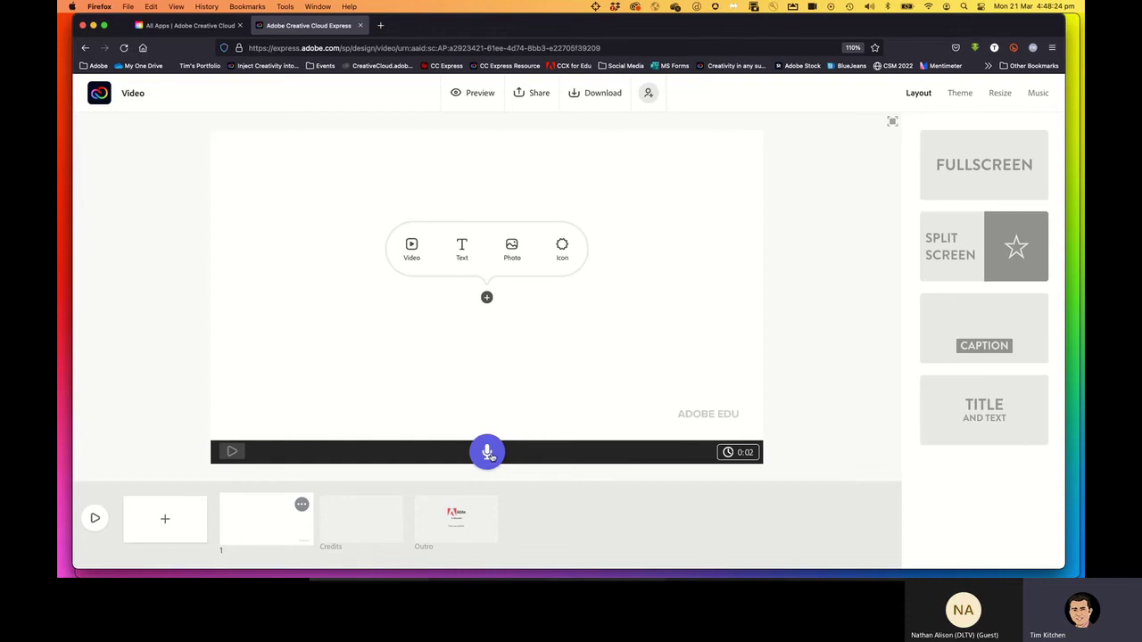
# Allow the site to use the MacBook Pro microphone and record a voice narration on the first slide
pyautogui.click(487, 453)
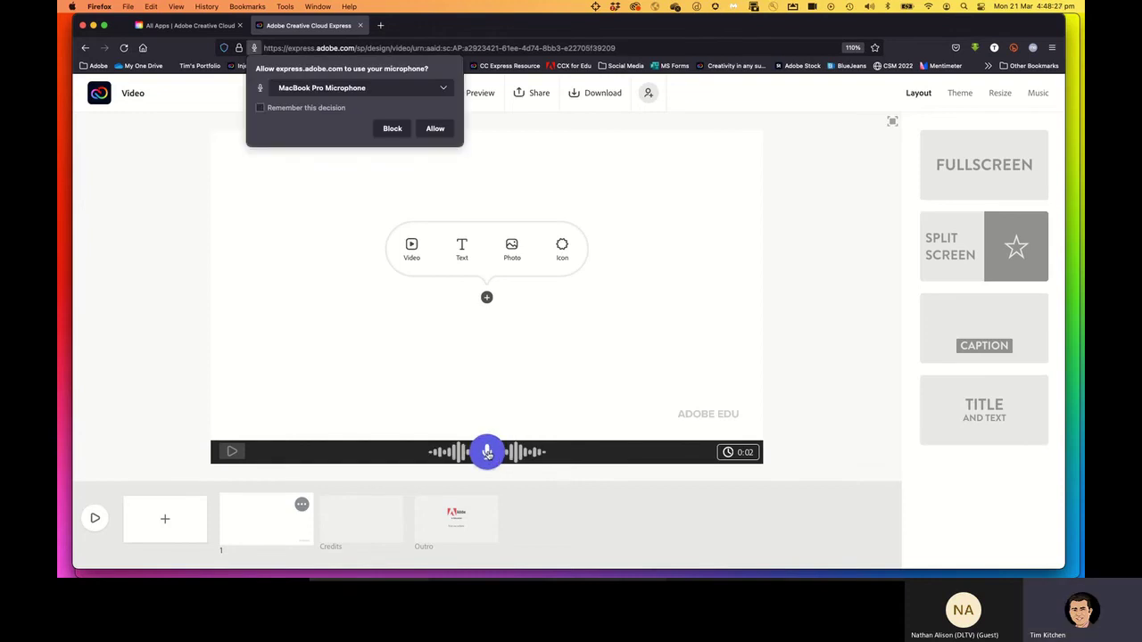
pyautogui.click(435, 129)
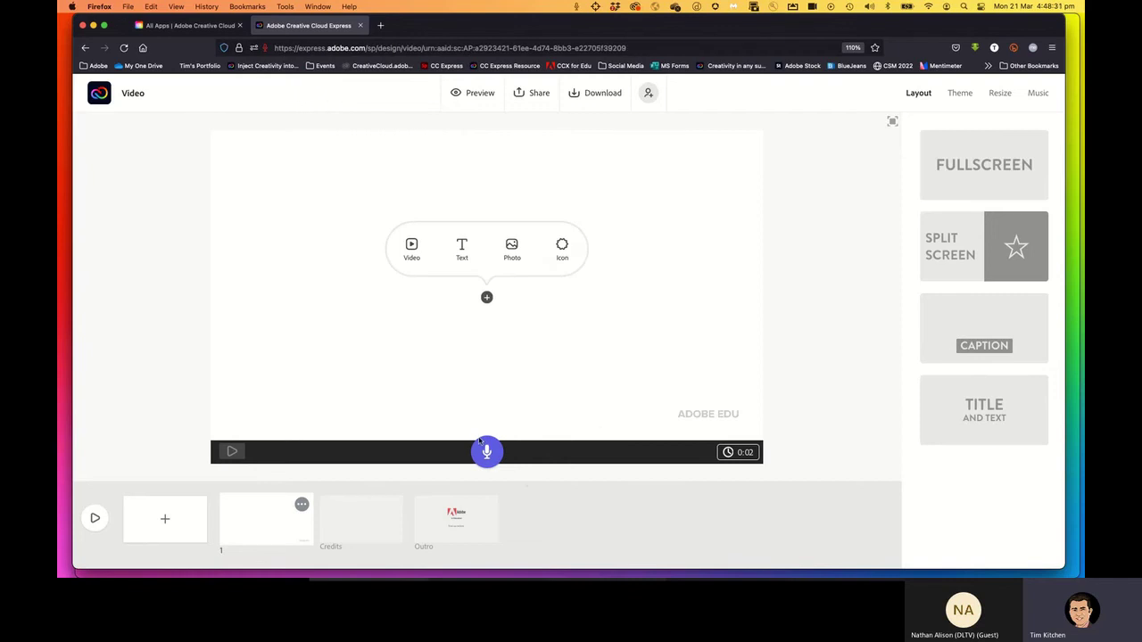
pyautogui.moveTo(488, 453); pyautogui.dragTo(488, 455)
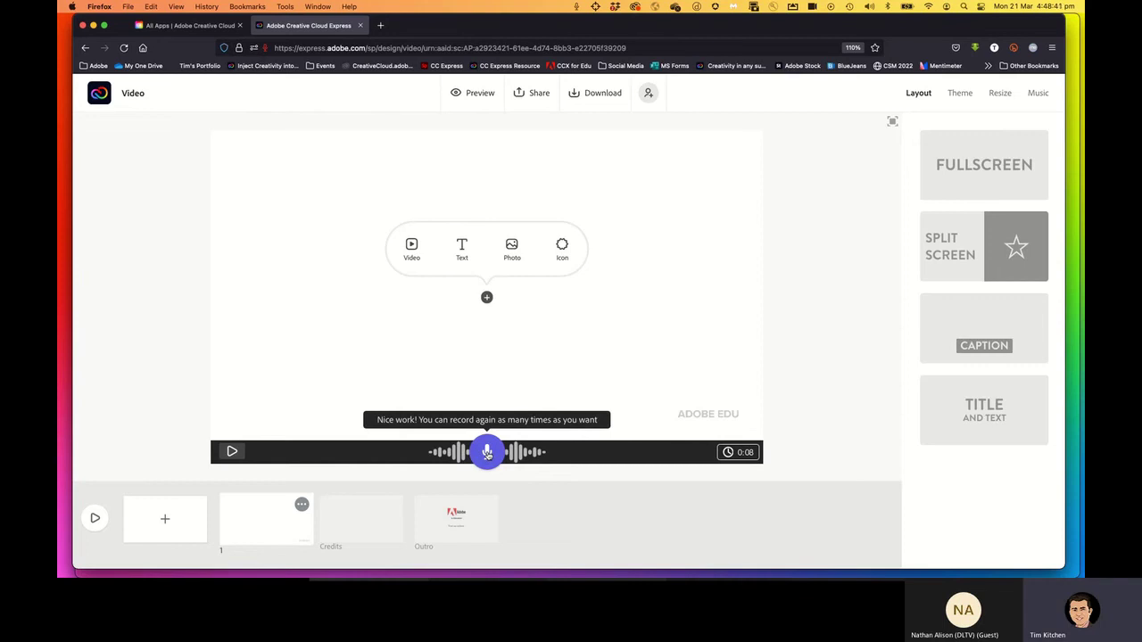
# Play back the narration recorded on the first slide
pyautogui.click(233, 452)
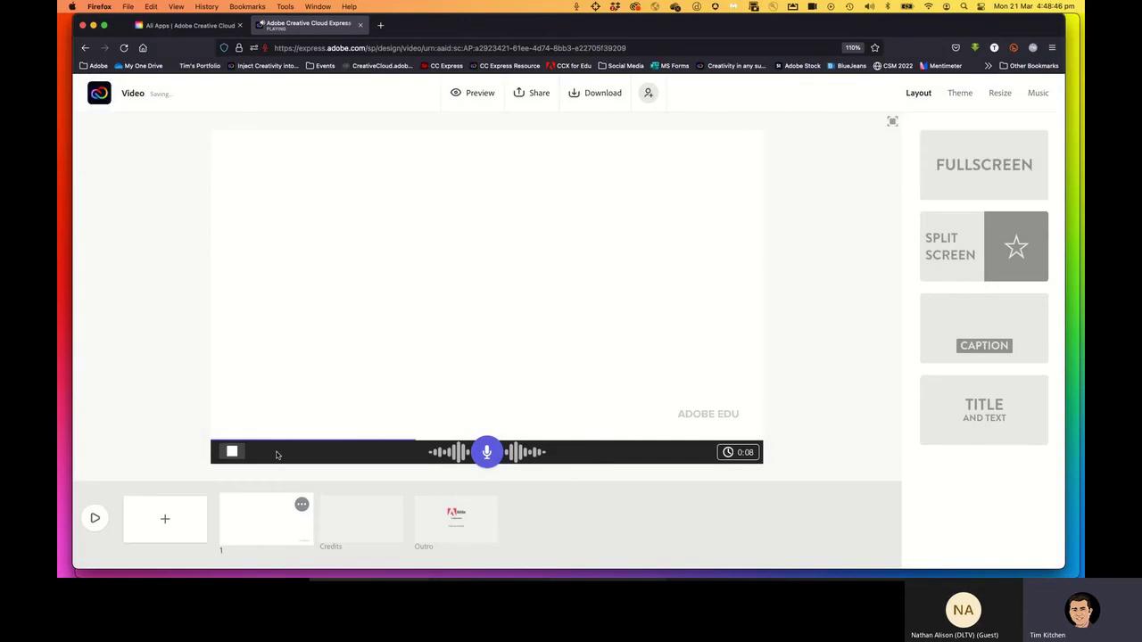
pyautogui.click(232, 451)
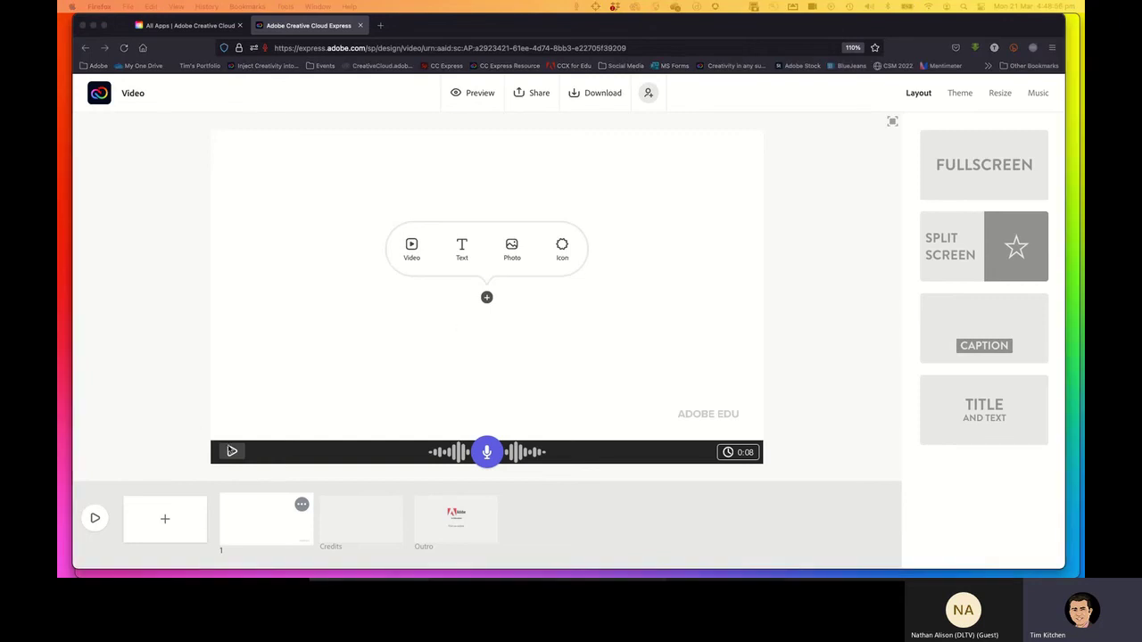
pyautogui.click(232, 452)
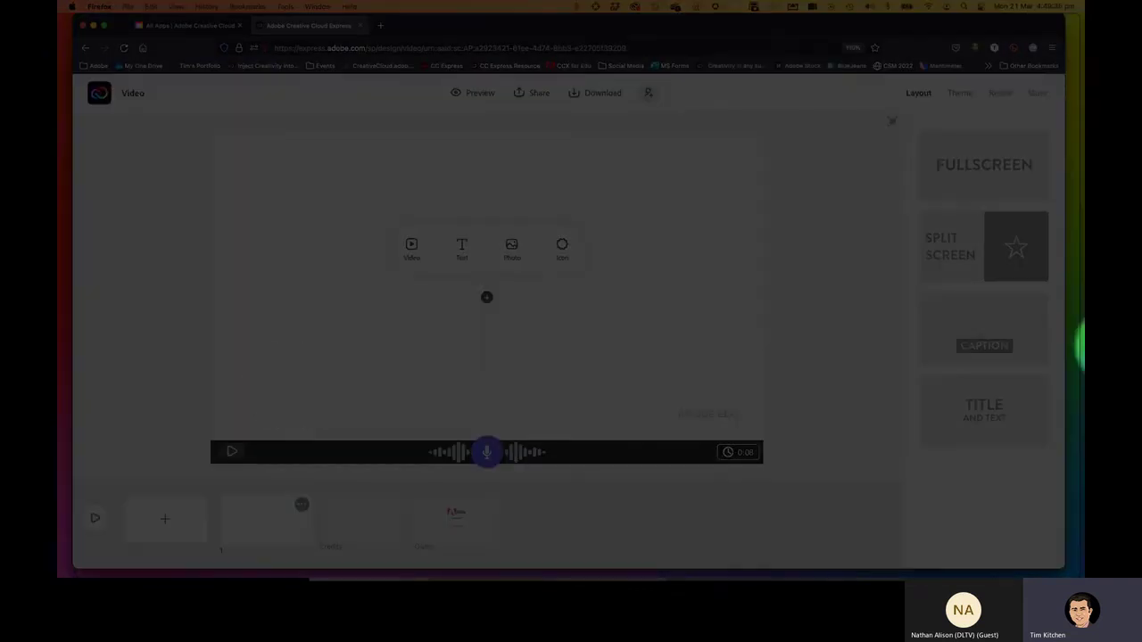
# Audition the Happy background tracks Highway, Across the Bridge, Clockwork Escape, Travelling Buddies and Right Beside You for the video
pyautogui.click(1038, 94)
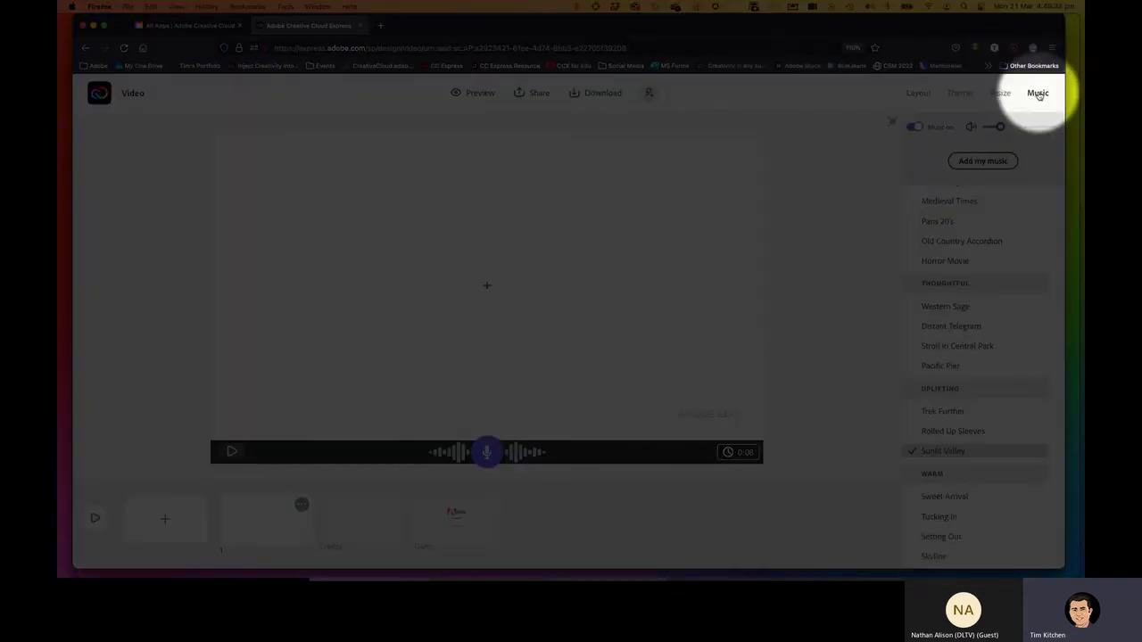
pyautogui.scroll(-2, 968, 273)
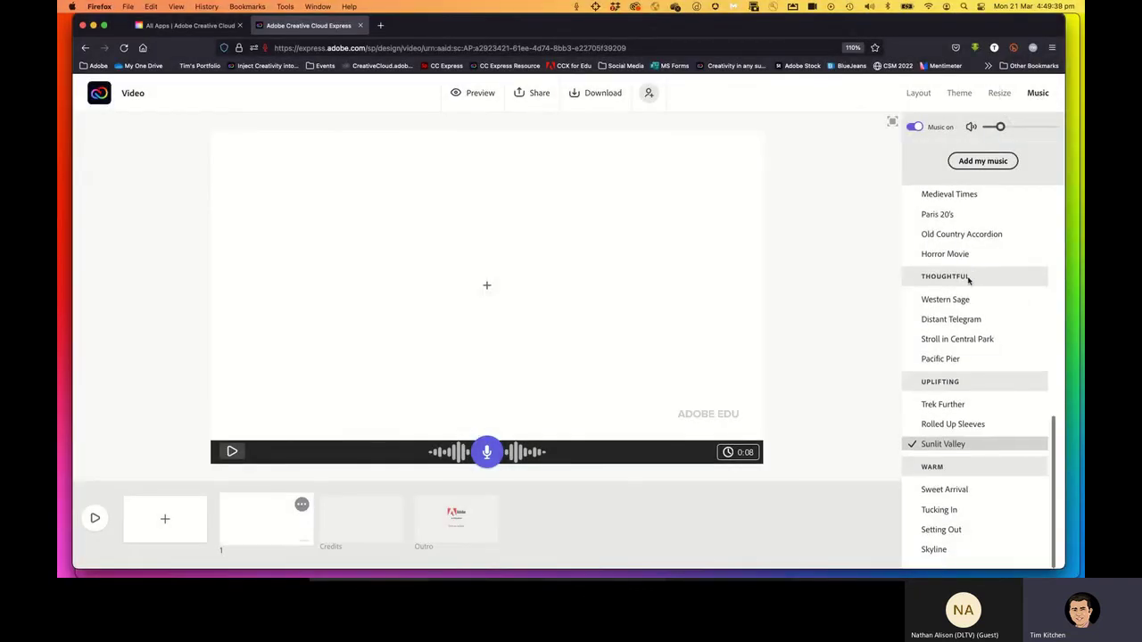
pyautogui.scroll(10, 984, 409)
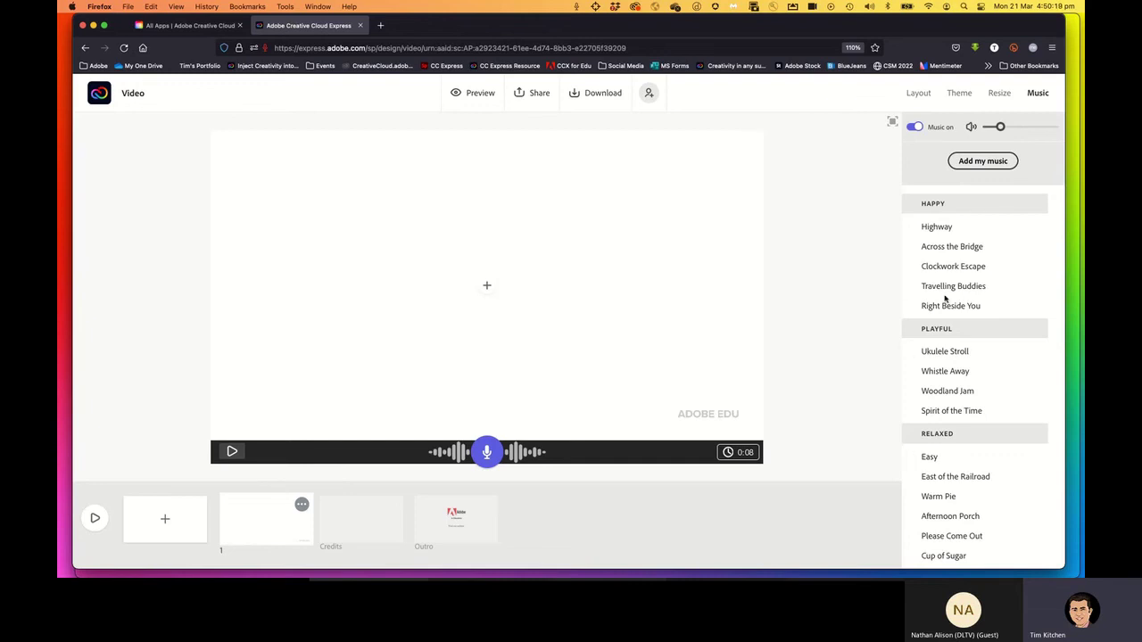
pyautogui.click(913, 228)
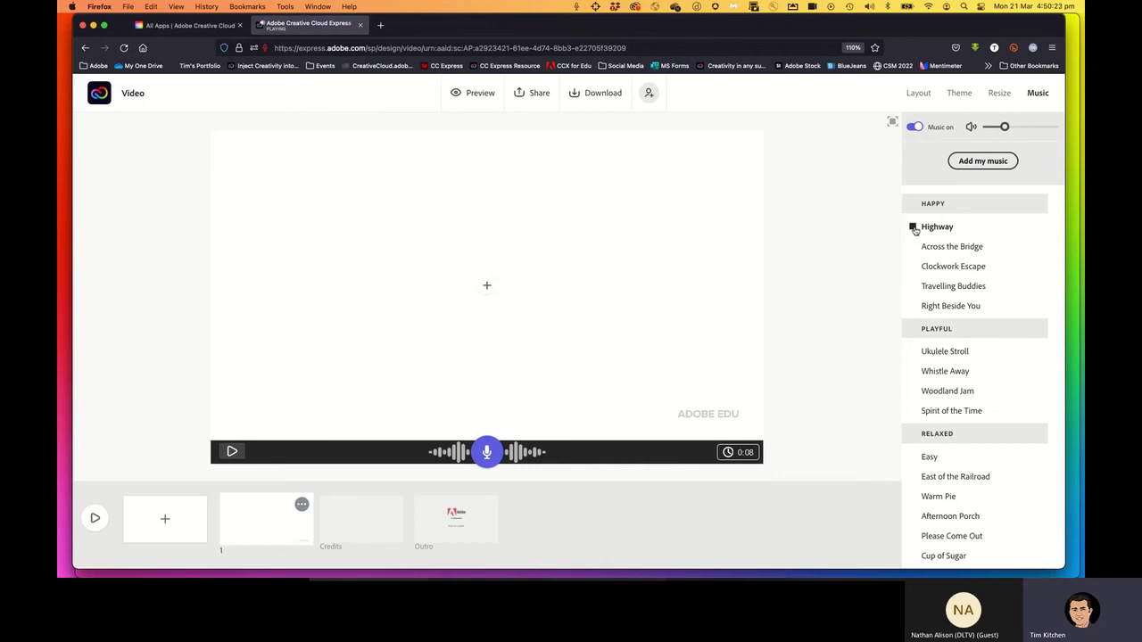
pyautogui.click(913, 247)
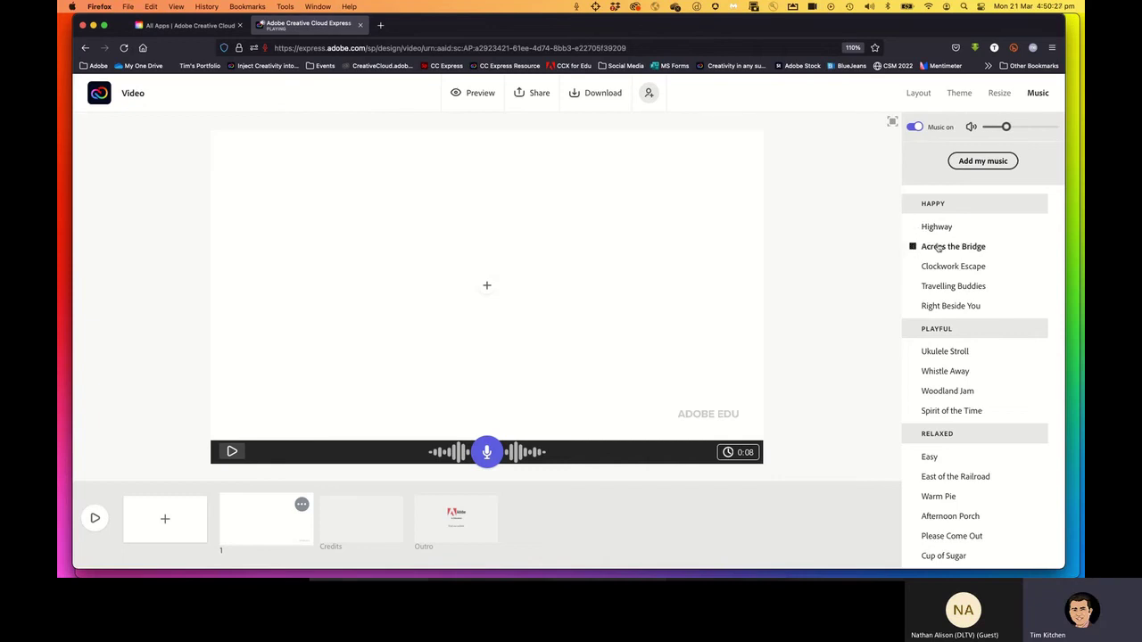
pyautogui.click(913, 266)
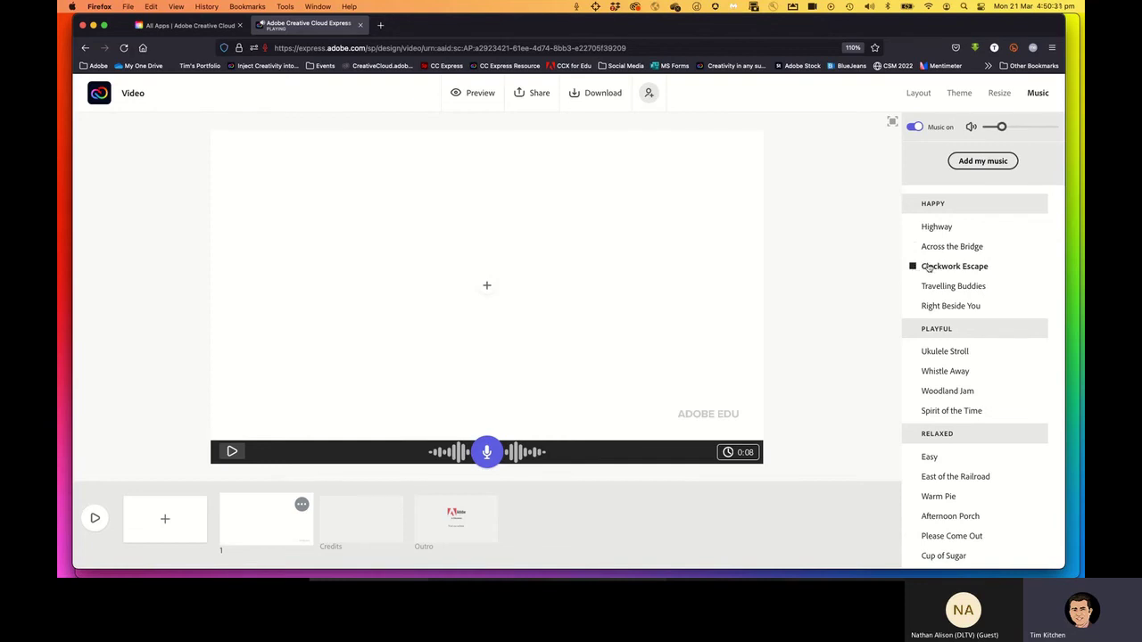
pyautogui.click(914, 286)
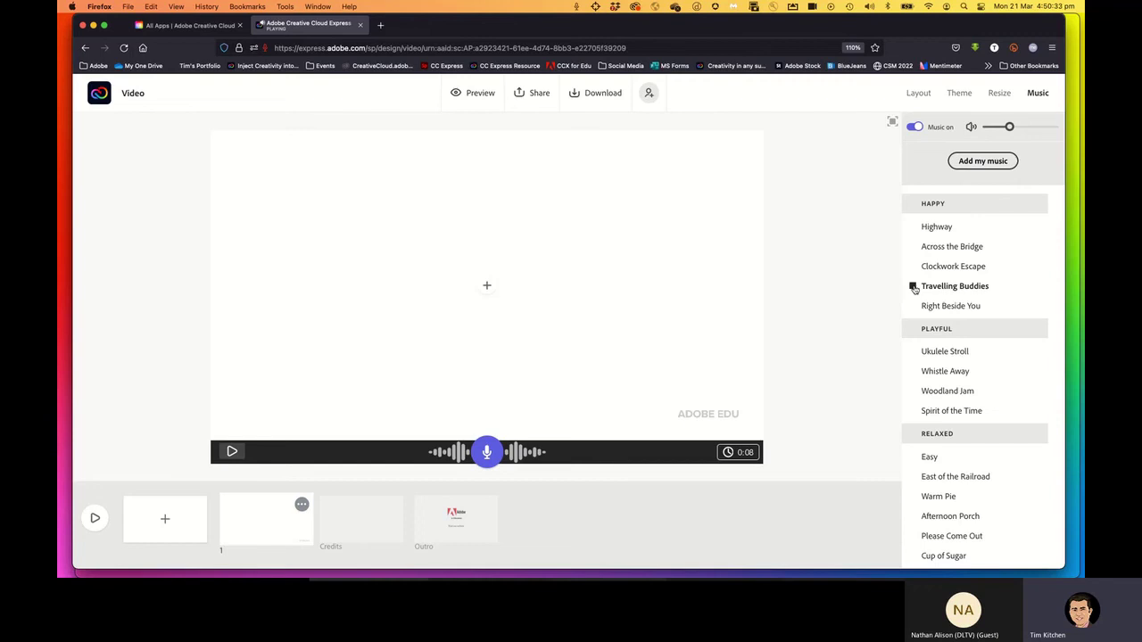
pyautogui.click(913, 306)
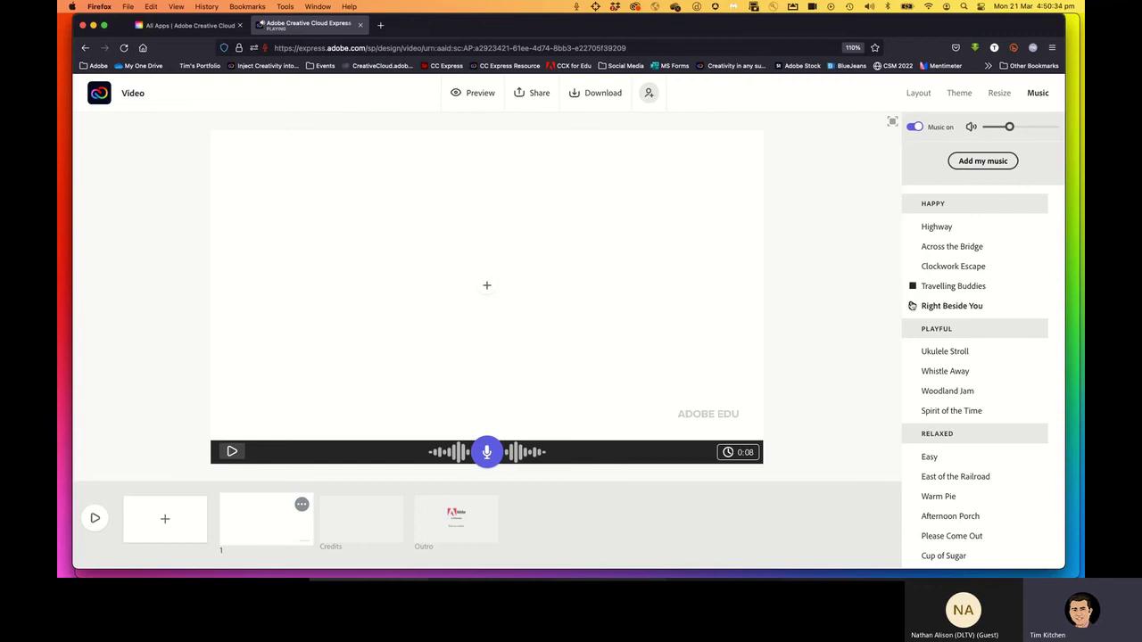
# Audition the Playful tracks Ukulele Stroll and Whistle Away, set Whistle Away as background music, and play the first slide
pyautogui.click(912, 353)
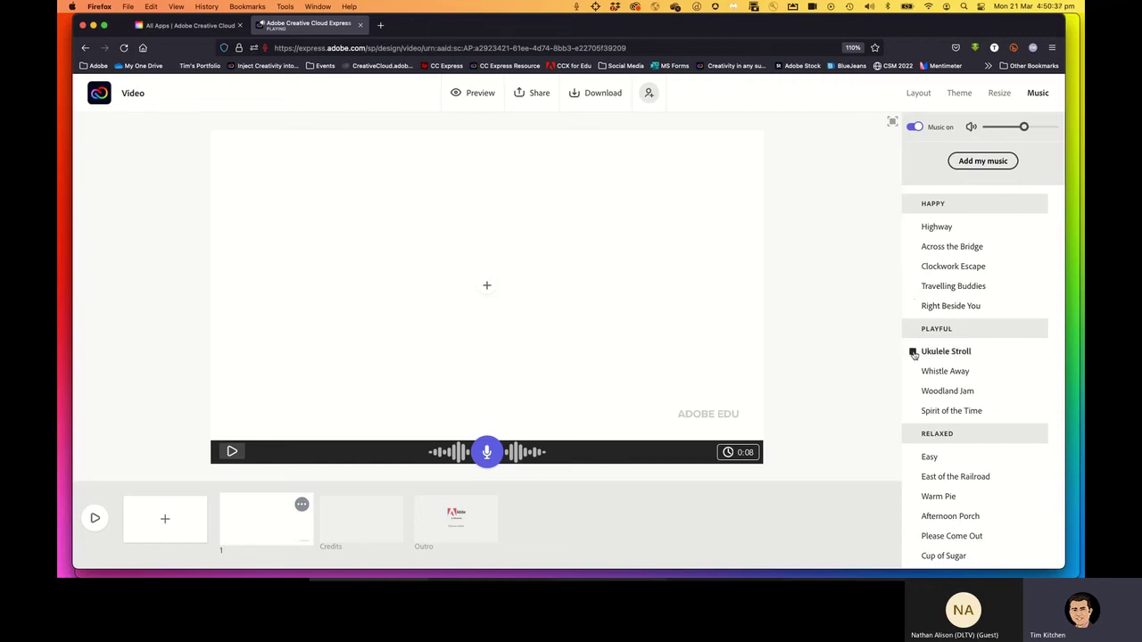
pyautogui.click(913, 372)
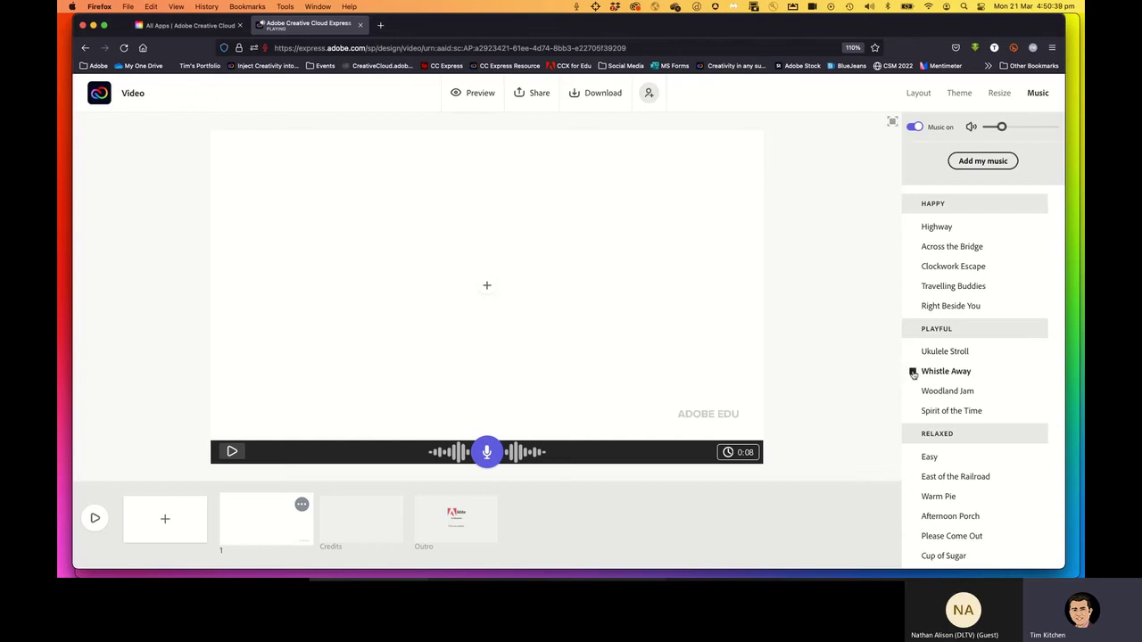
pyautogui.click(934, 373)
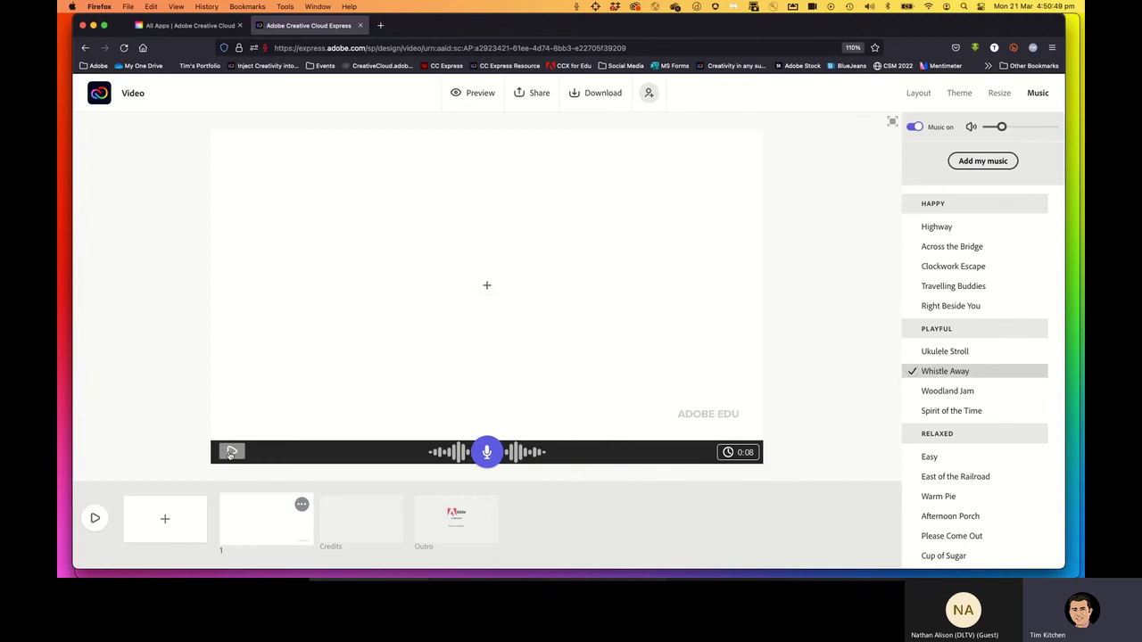
pyautogui.click(232, 453)
# Upload a baby photo from the Child_images folder as the full-screen picture of the first slide
pyautogui.click(487, 289)
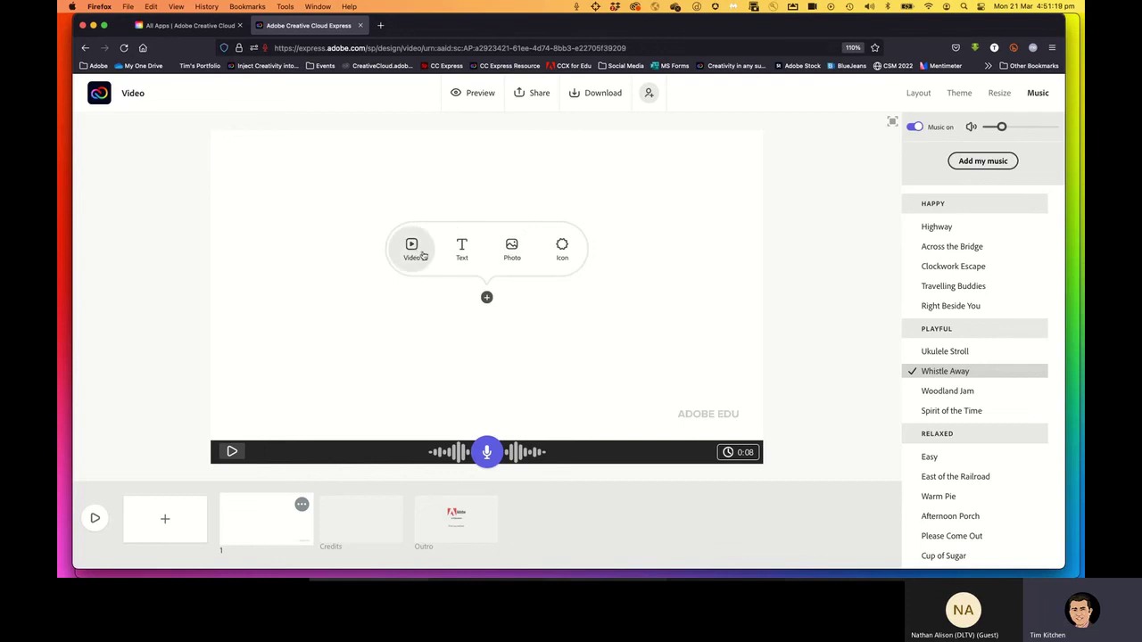
pyautogui.click(512, 250)
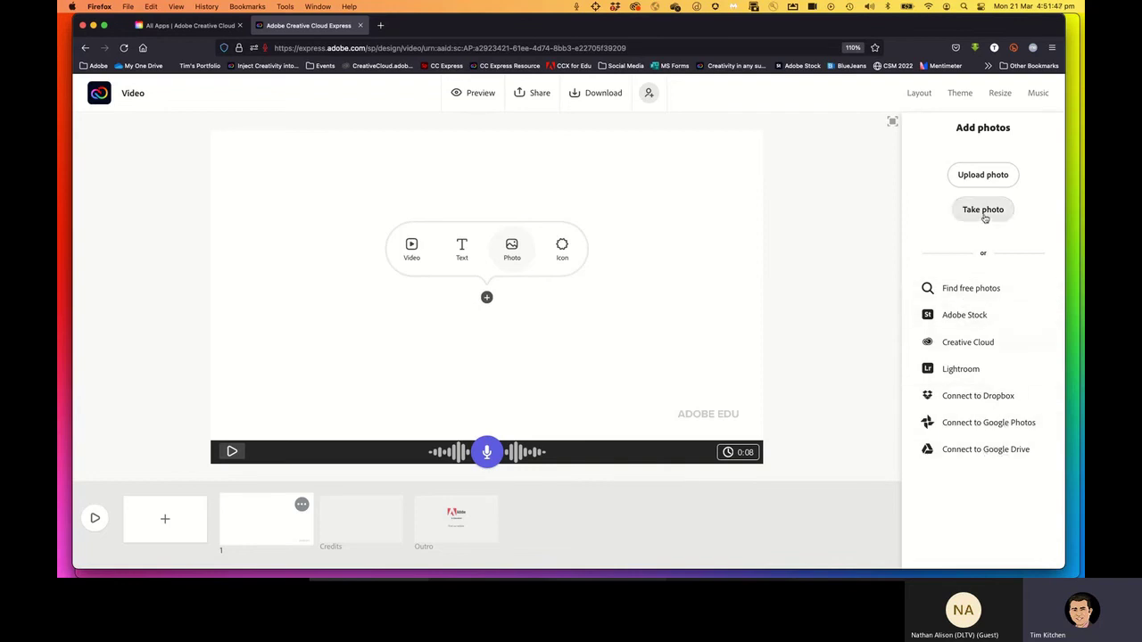
pyautogui.click(980, 176)
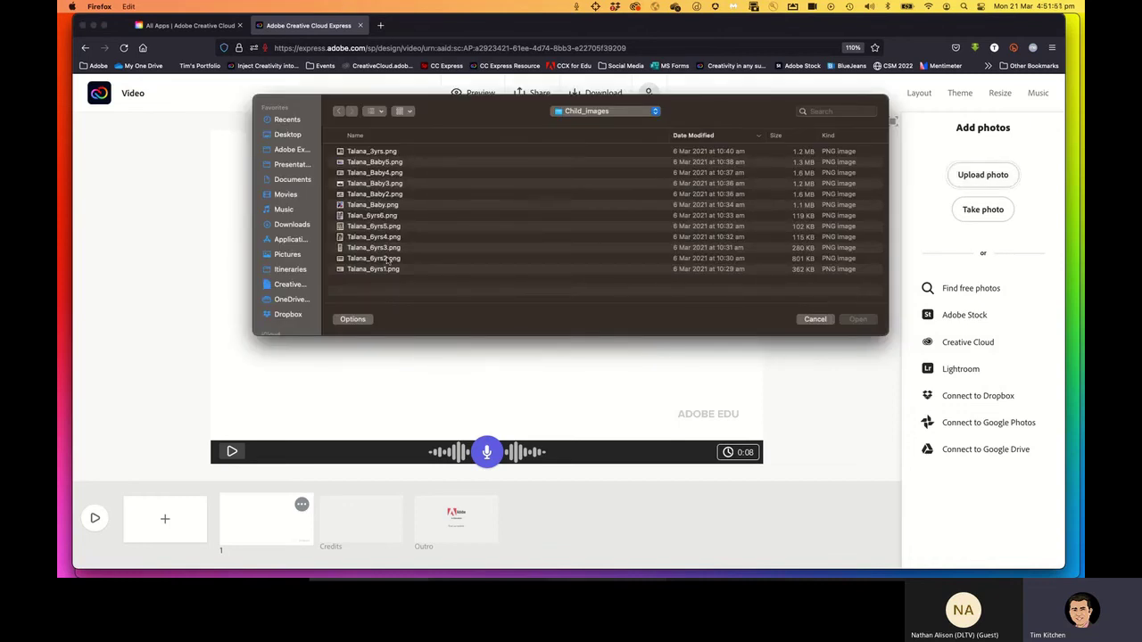
pyautogui.click(376, 206)
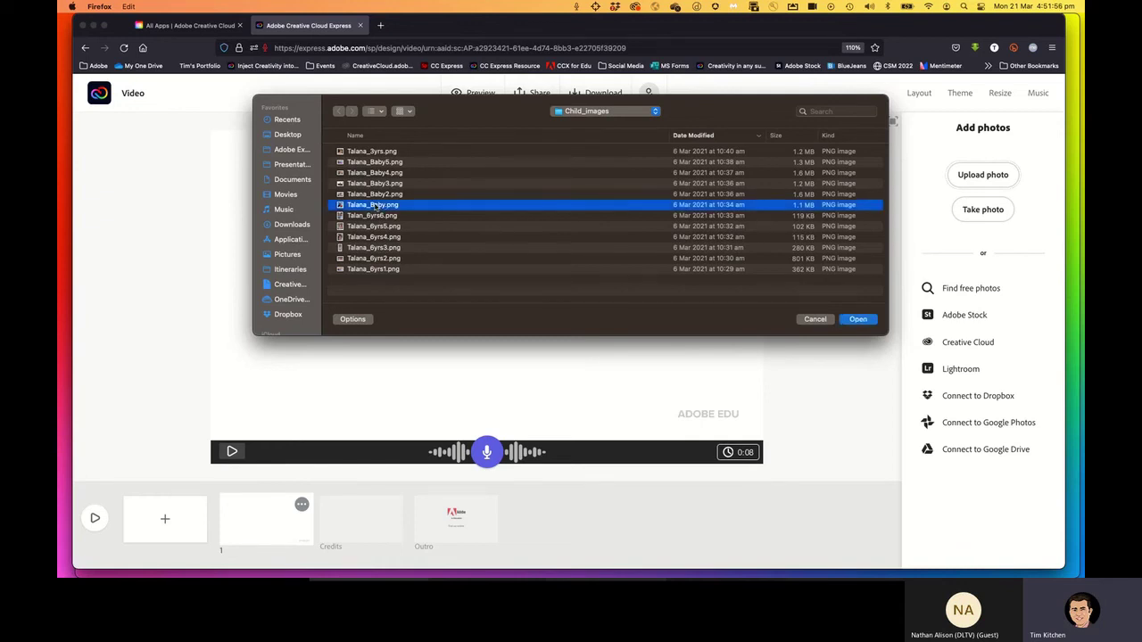
pyautogui.click(441, 191)
pyautogui.click(852, 320)
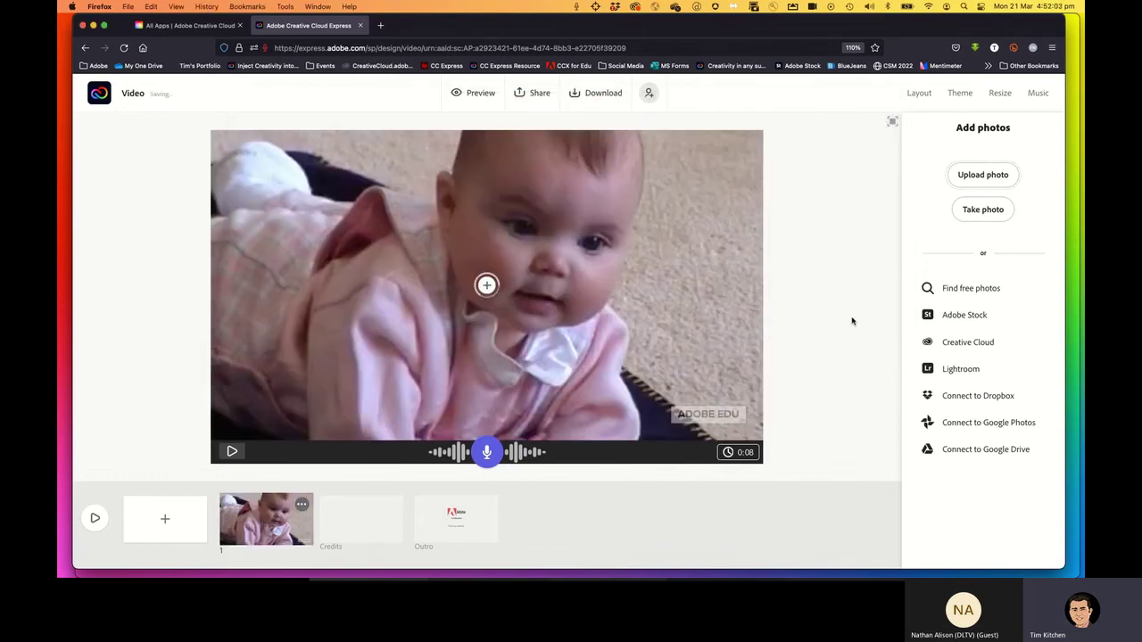
# Add a text overlay with the child's first name on the baby photo
pyautogui.click(487, 286)
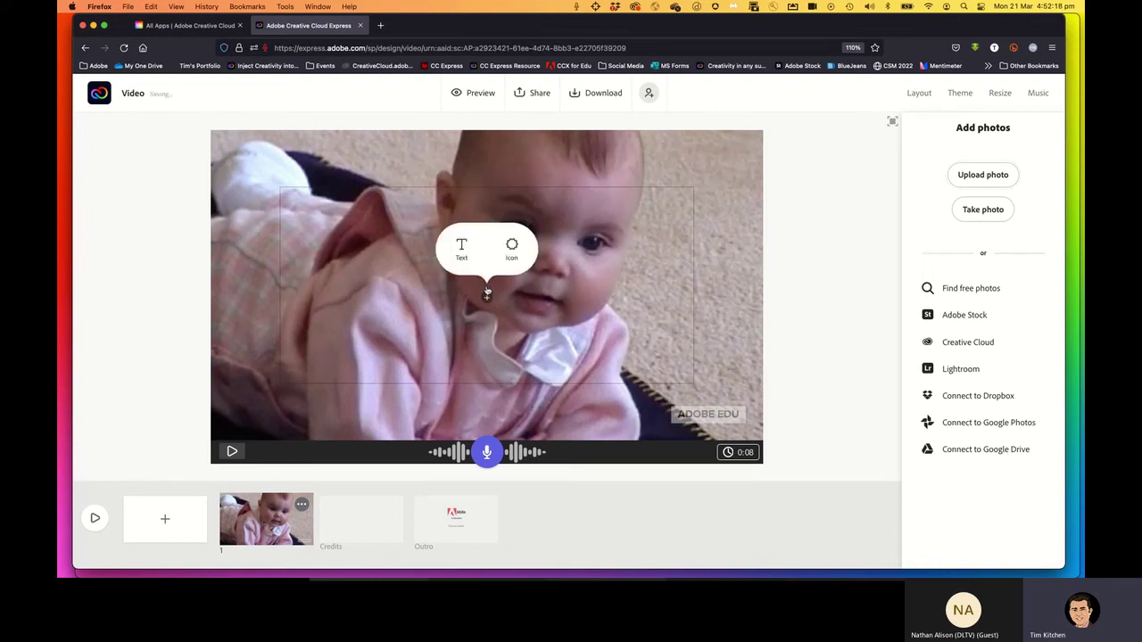
pyautogui.click(461, 248)
pyautogui.write('Talana')
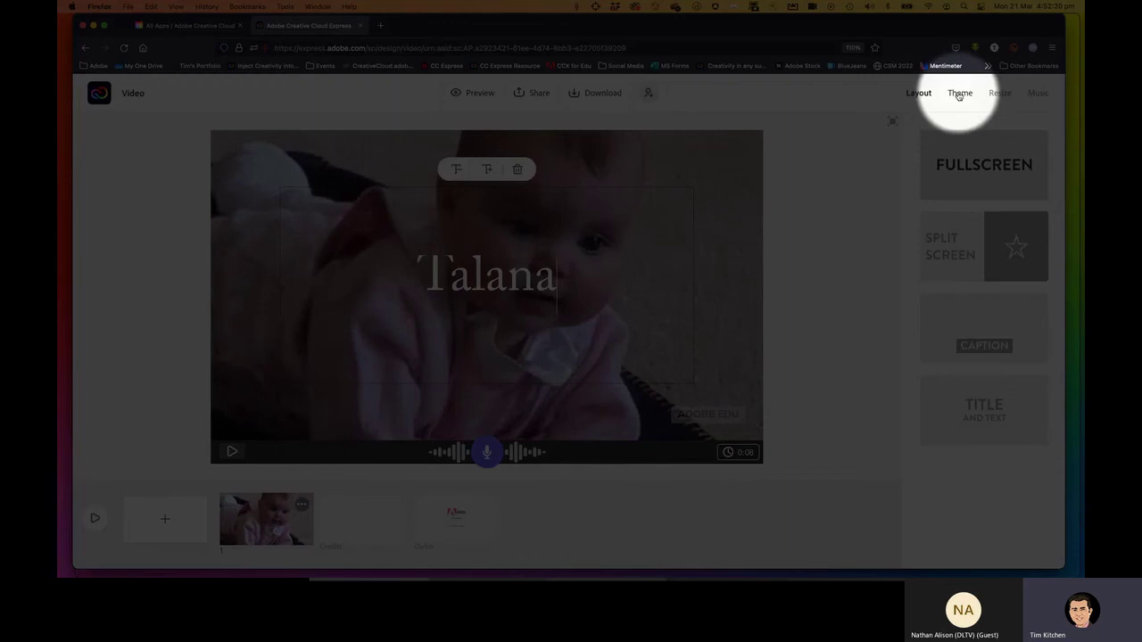
# Apply the Tidal theme in orange to the video and dismiss the theme tips
pyautogui.click(959, 96)
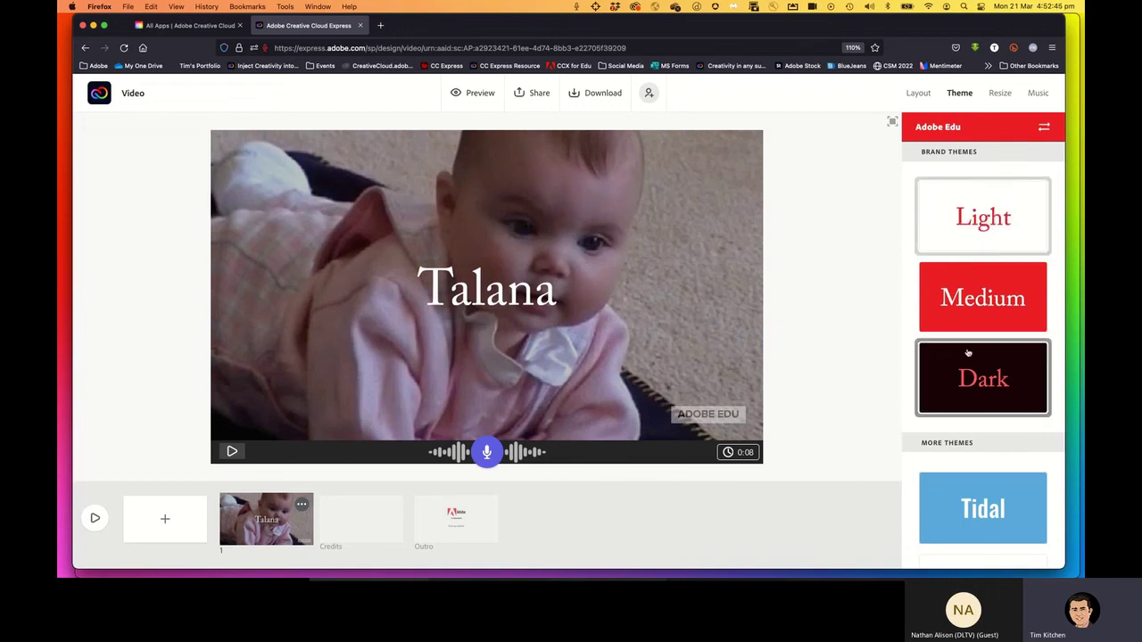
pyautogui.scroll(-3, 968, 353)
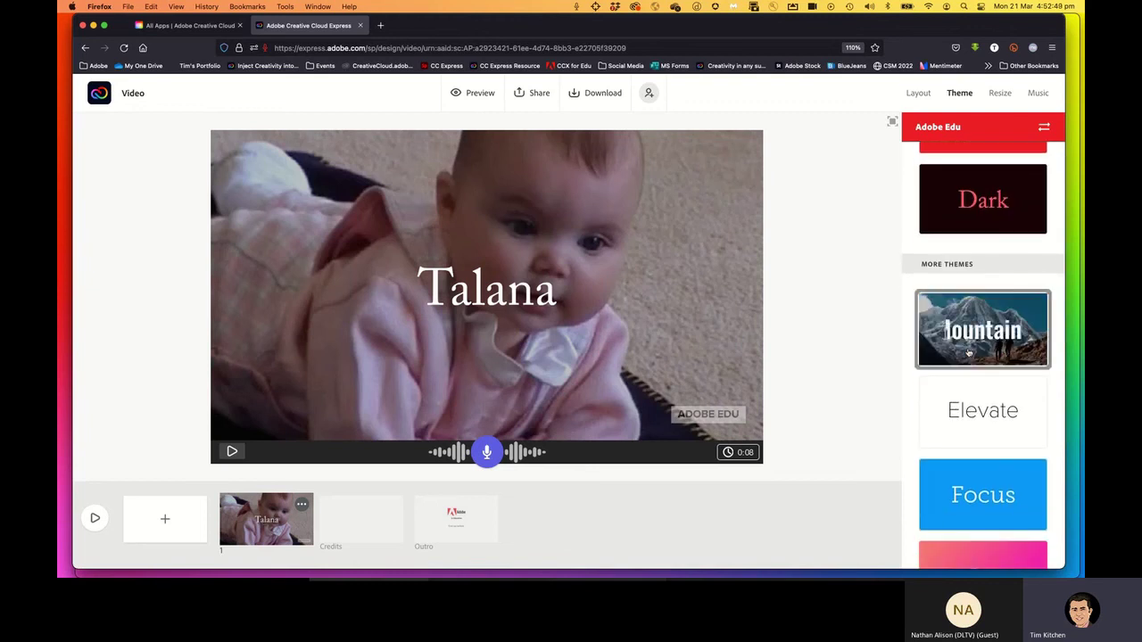
pyautogui.scroll(-1, 977, 329)
pyautogui.click(977, 328)
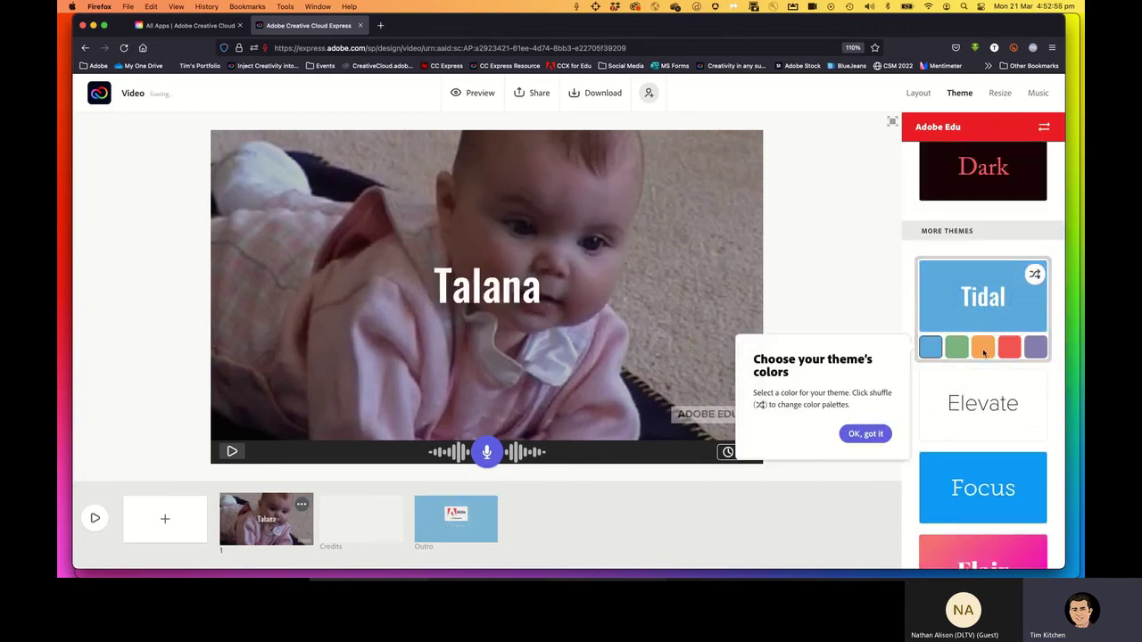
pyautogui.click(985, 353)
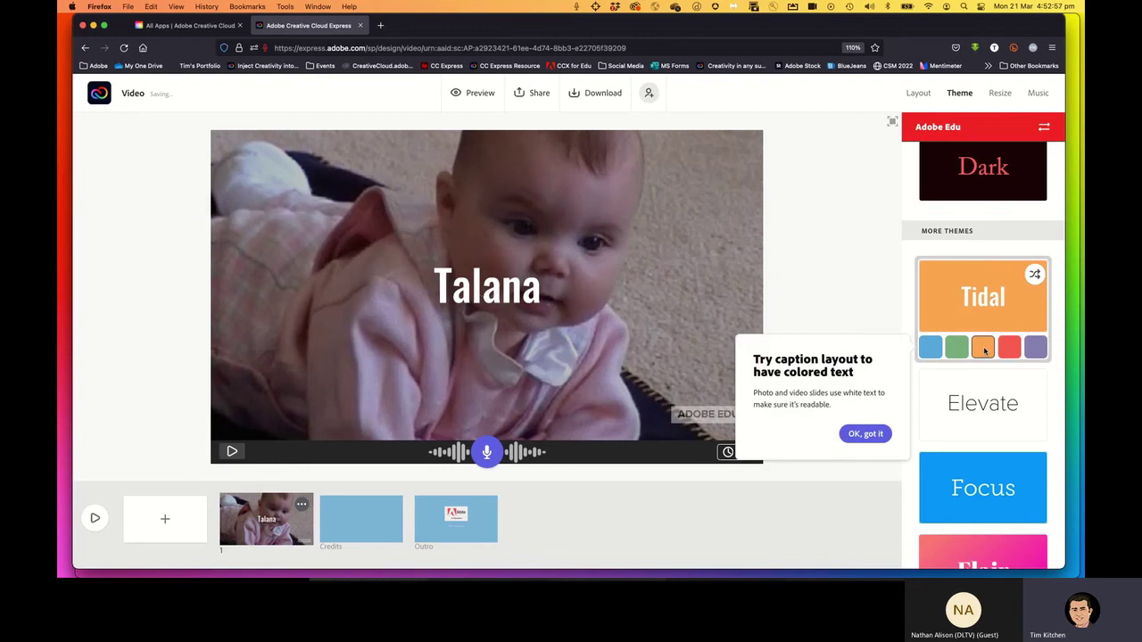
pyautogui.click(869, 433)
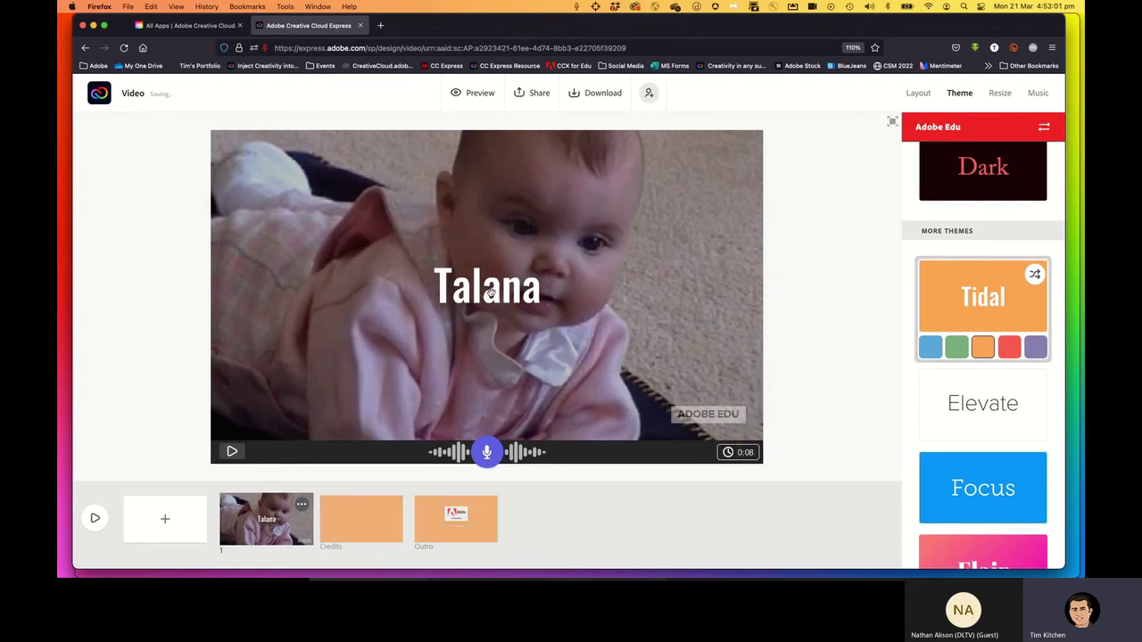
# Move the name text to the photo's lower-left corner, enlarge it one size, and play the slide
pyautogui.moveTo(491, 291); pyautogui.dragTo(315, 408)
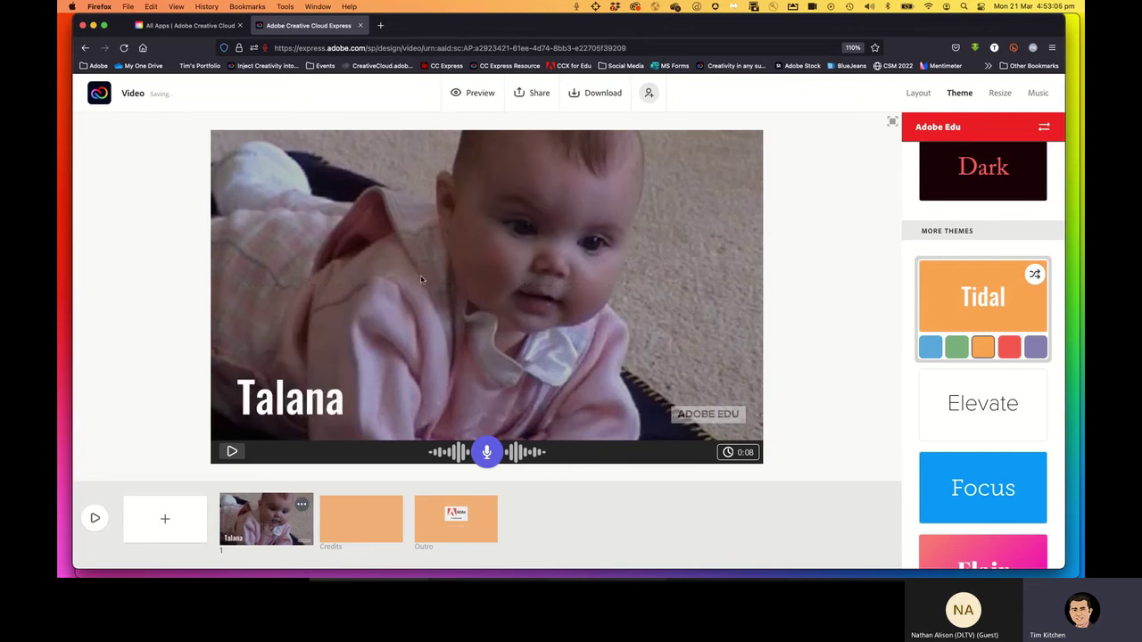
pyautogui.doubleClick(307, 386)
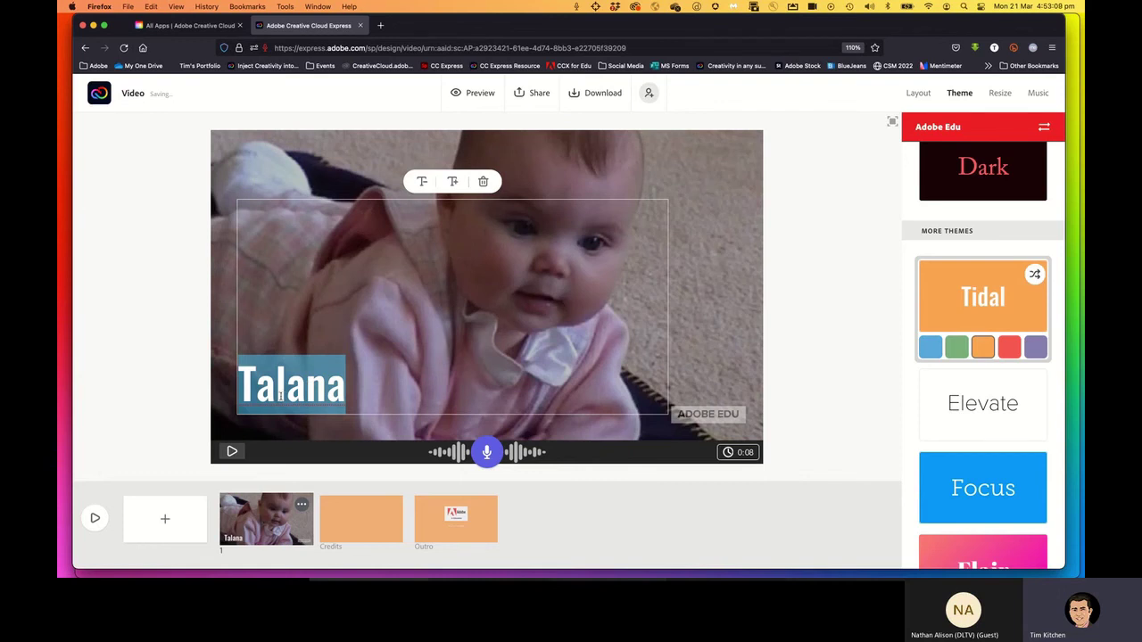
pyautogui.click(452, 181)
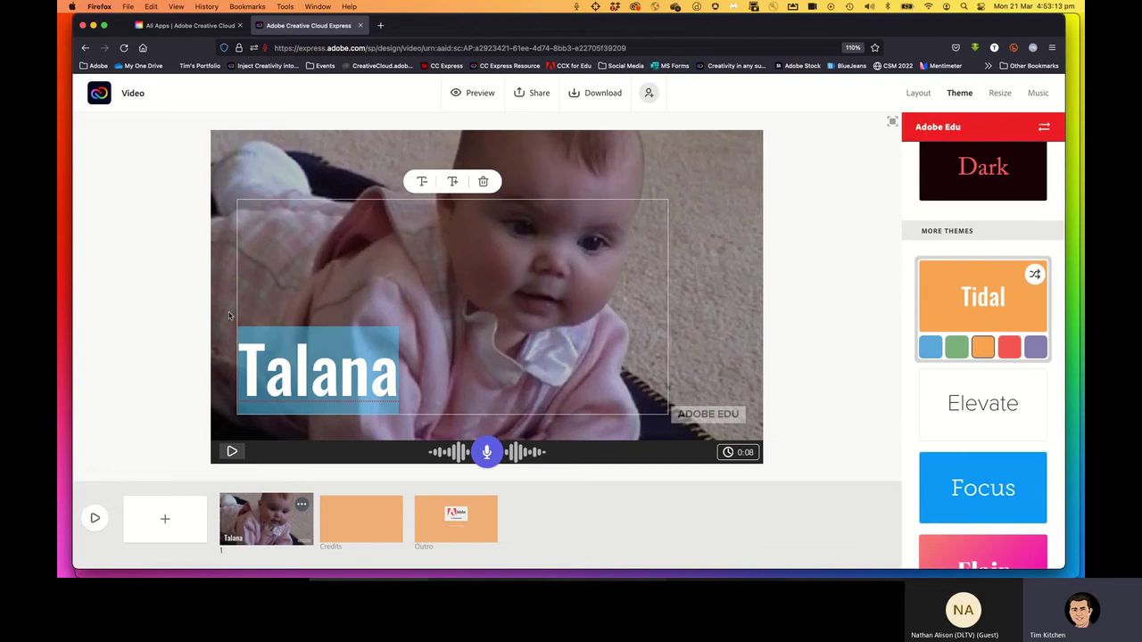
pyautogui.click(223, 265)
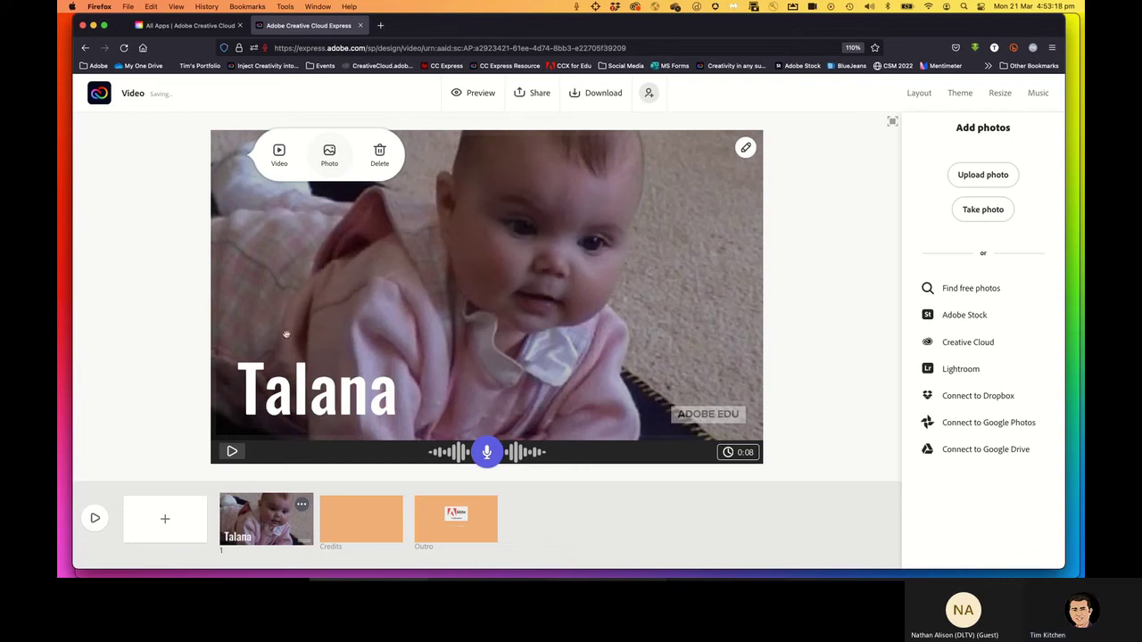
pyautogui.click(233, 451)
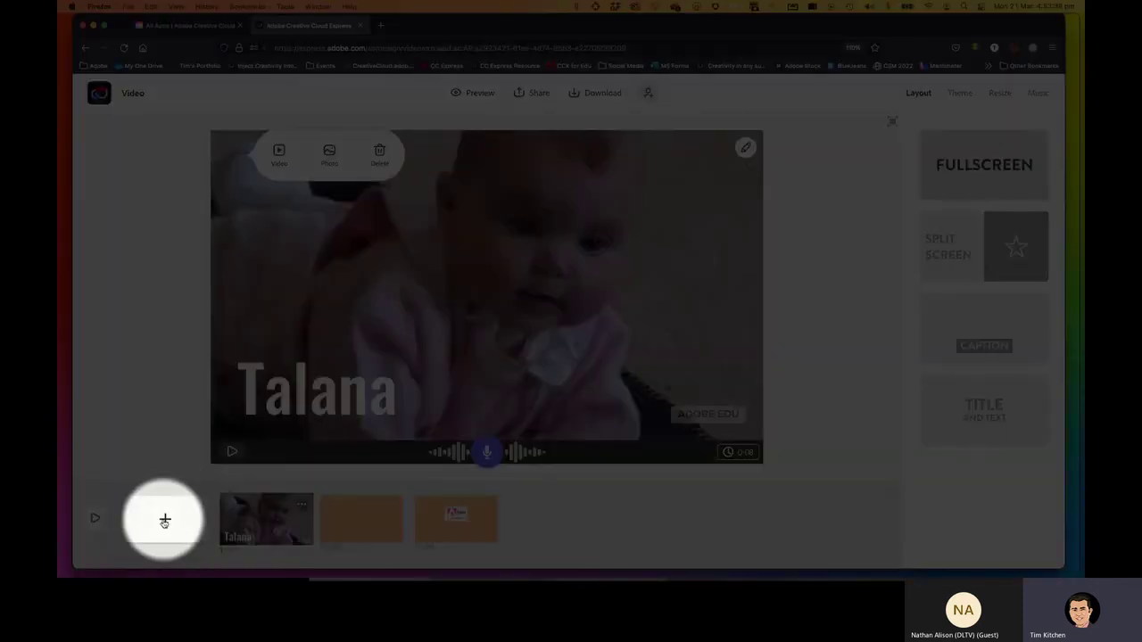
# Add a blank second slide to the video and return to the home page
pyautogui.click(164, 521)
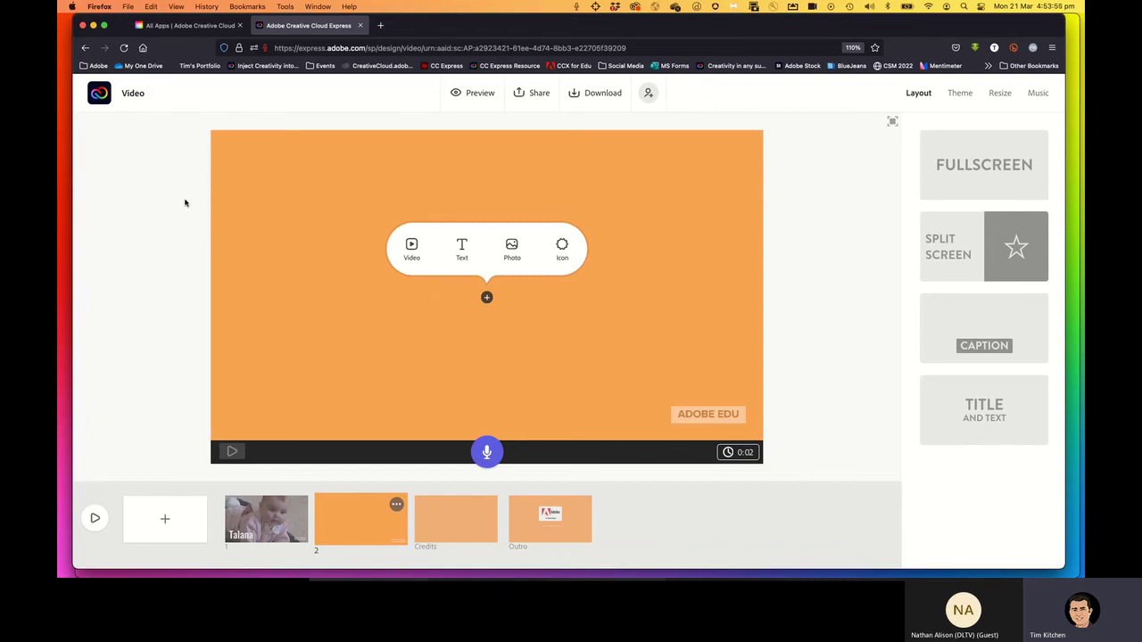
pyautogui.click(120, 163)
pyautogui.click(101, 93)
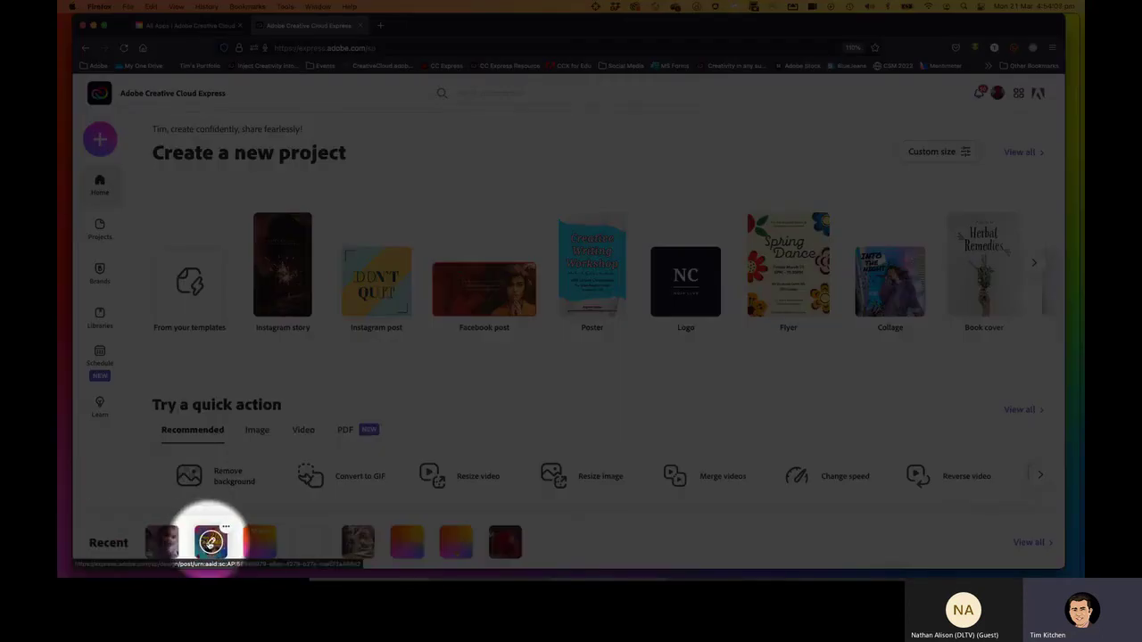
# Open the recent 21st birthday poster project and download it as an MP4 video (720p)
pyautogui.click(210, 543)
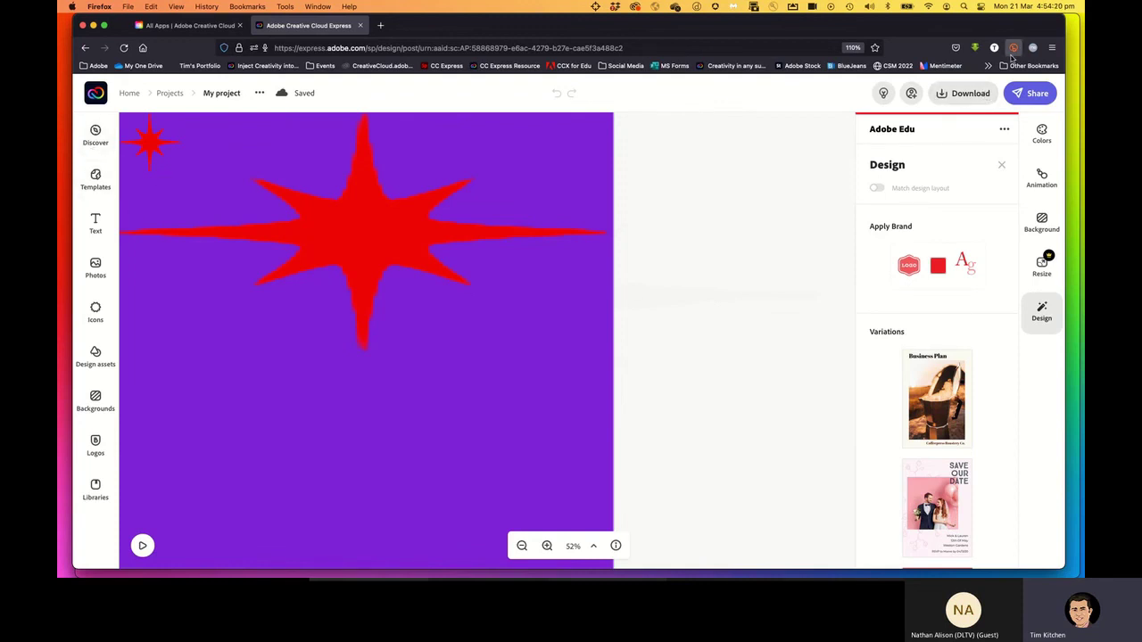
pyautogui.click(963, 93)
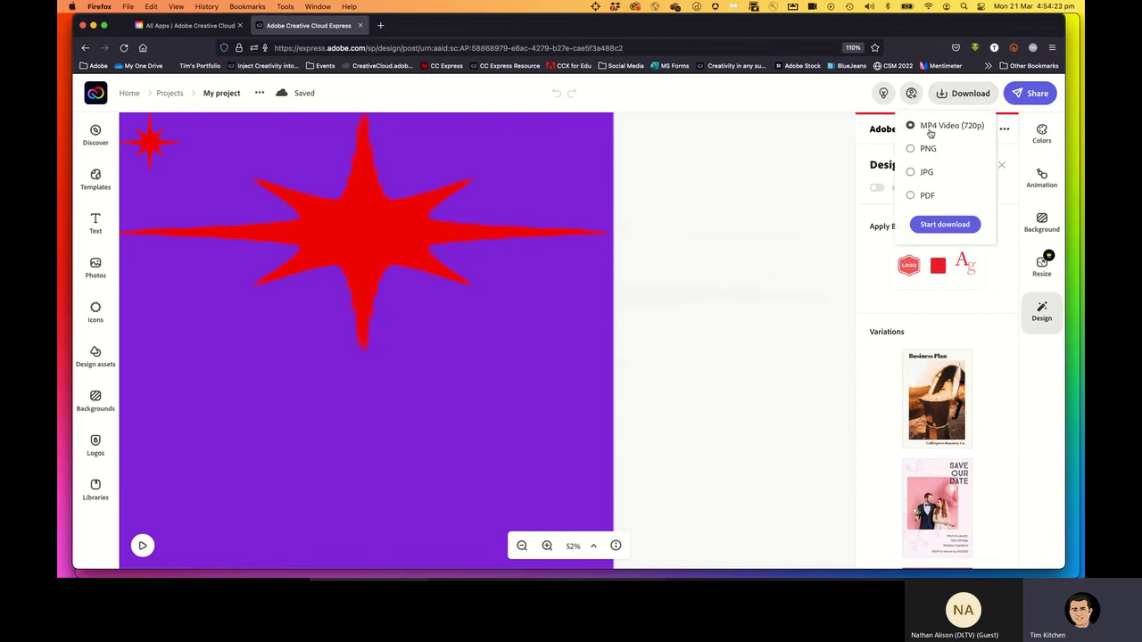
pyautogui.click(946, 224)
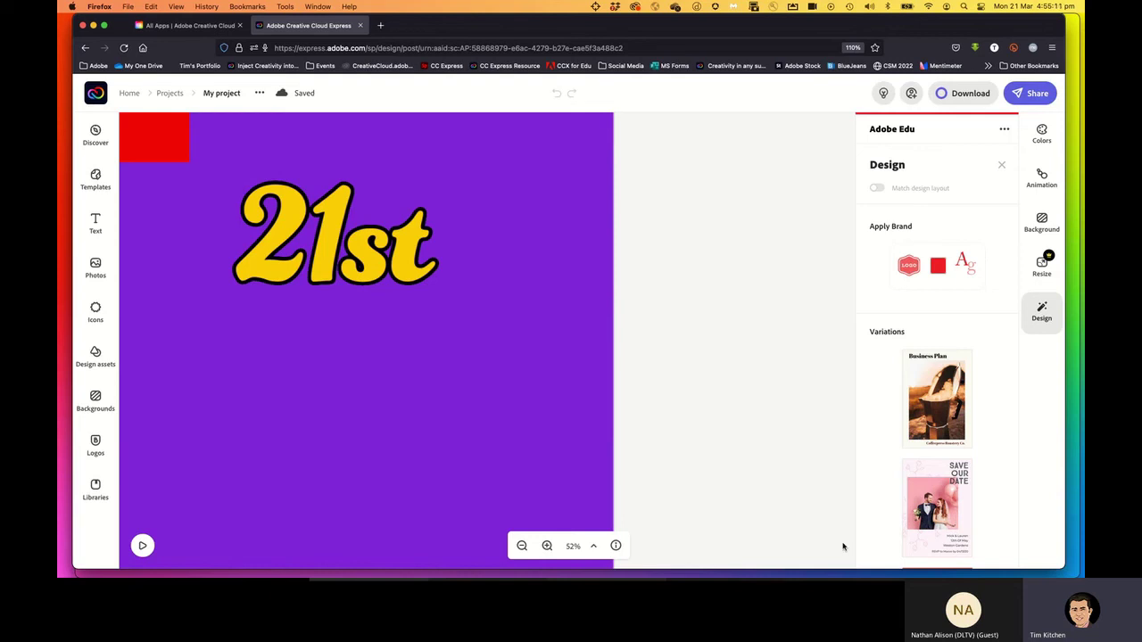
# Return to the home page and reopen the recent birthday video project
pyautogui.click(96, 93)
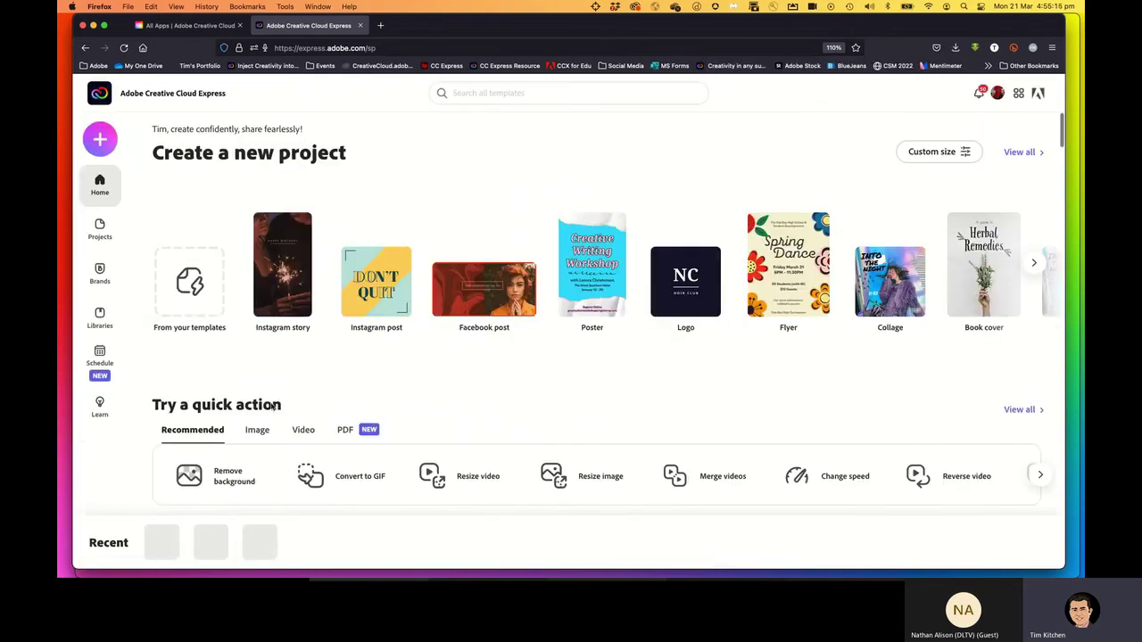
pyautogui.moveTo(211, 541)
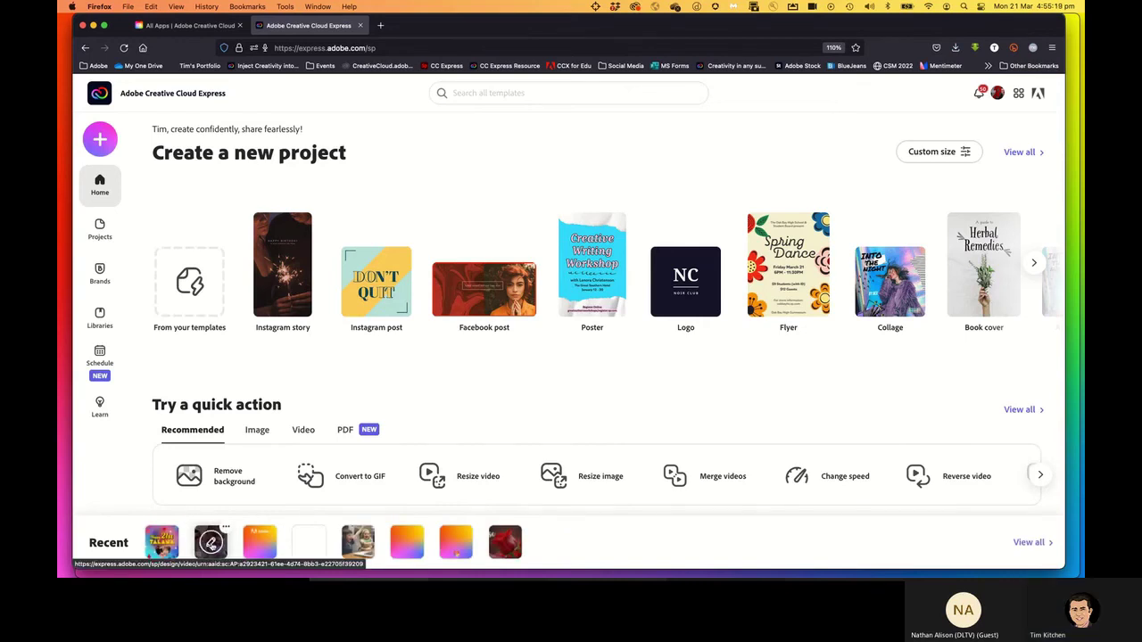
pyautogui.click(210, 541)
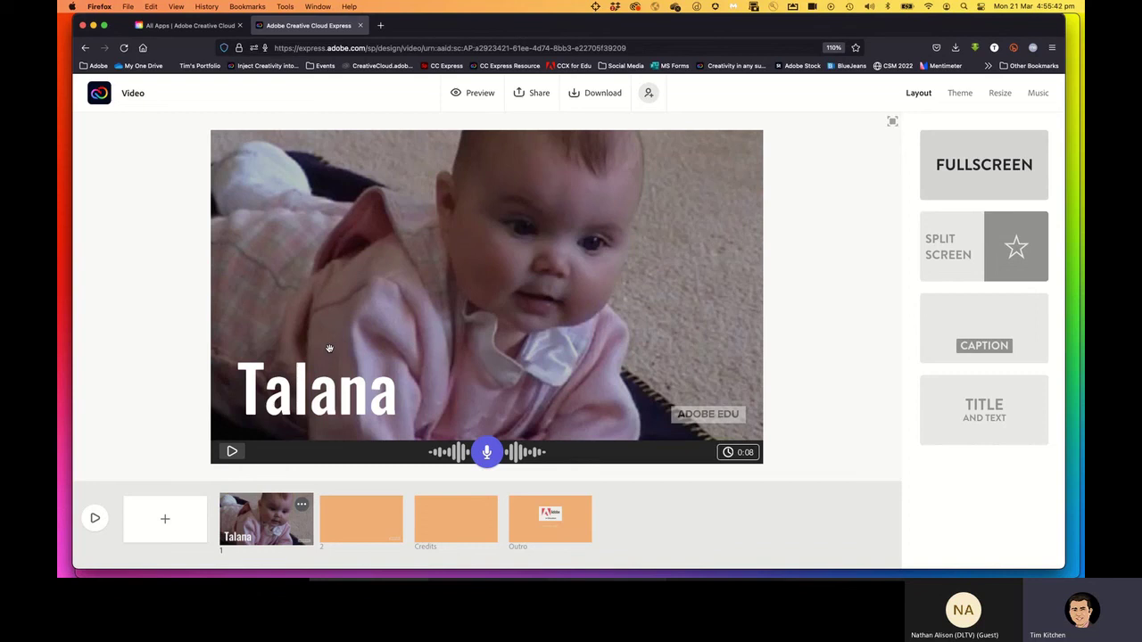
# Add the video file My project(1).mp4 from the Downloads folder to the blank second slide
pyautogui.click(357, 525)
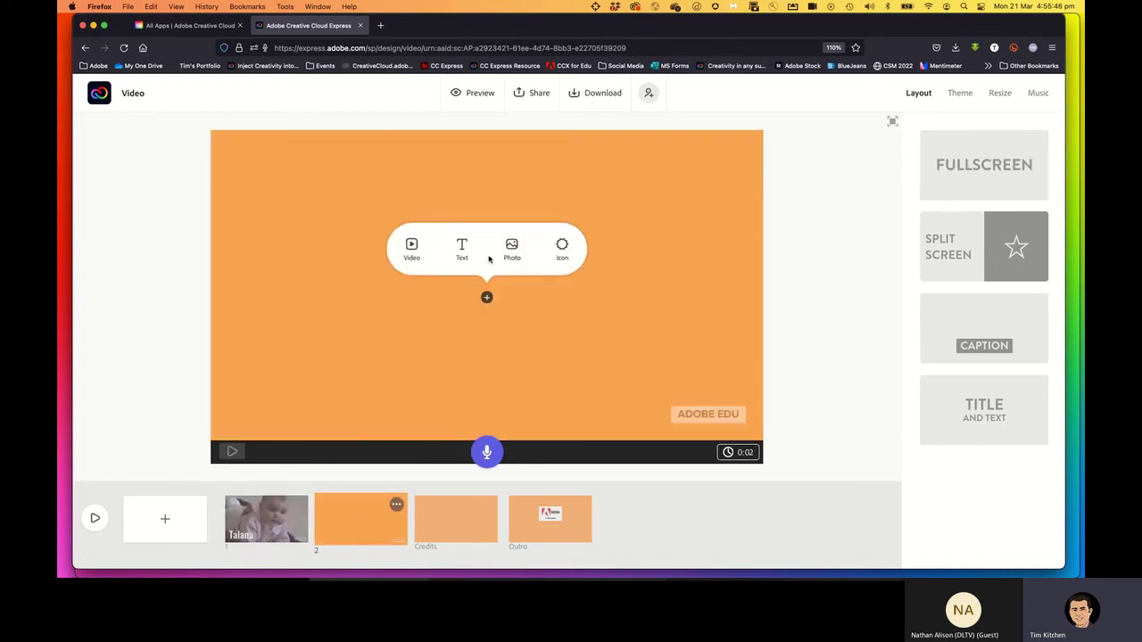
pyautogui.click(411, 248)
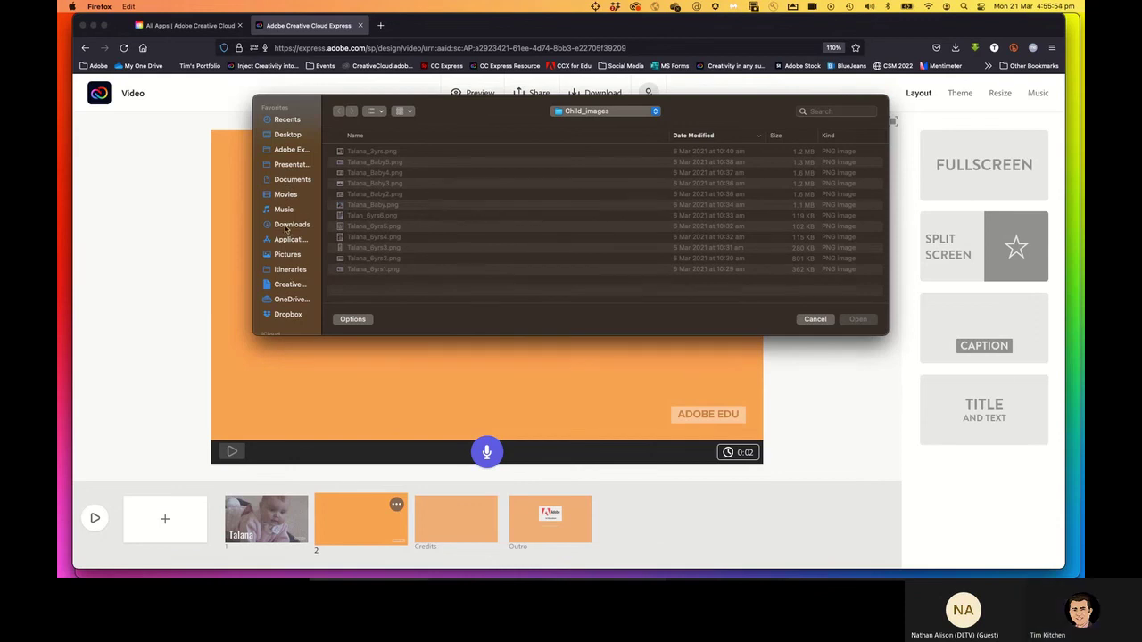
pyautogui.click(288, 225)
pyautogui.click(368, 154)
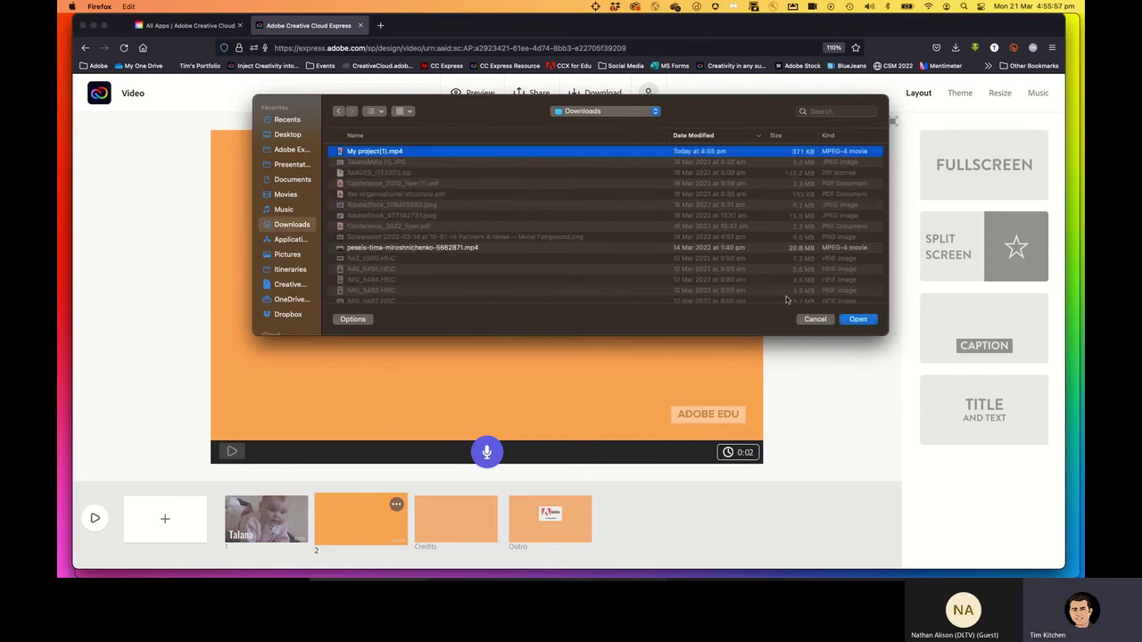
pyautogui.click(855, 319)
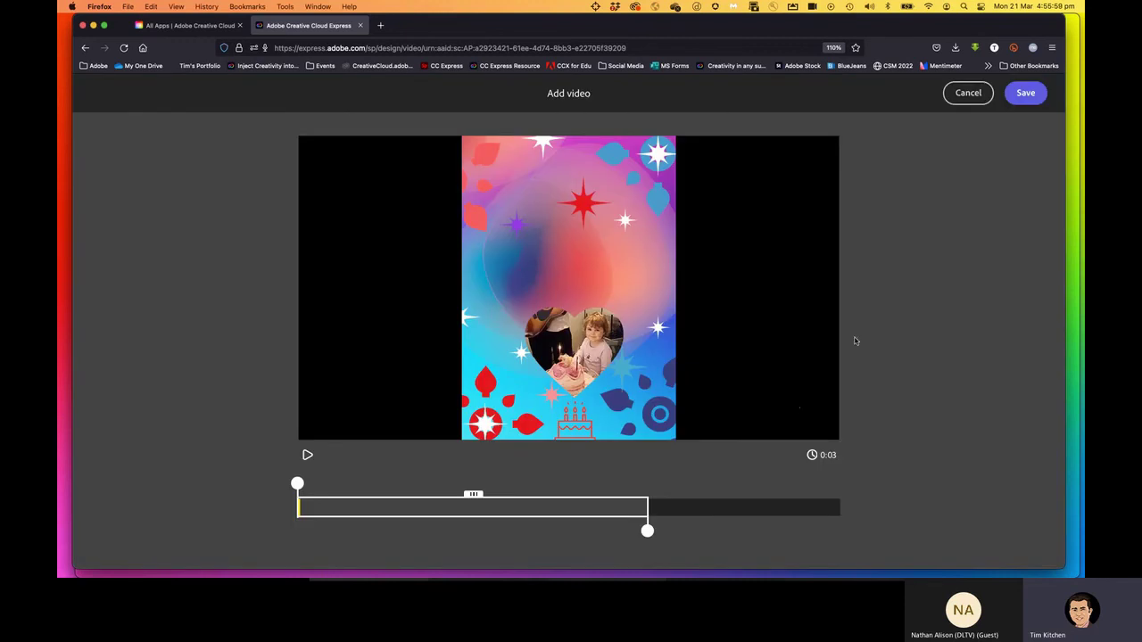
# Trim the start and end of the poster clip, keeping a section of about 3 seconds
pyautogui.moveTo(648, 531); pyautogui.dragTo(865, 532)
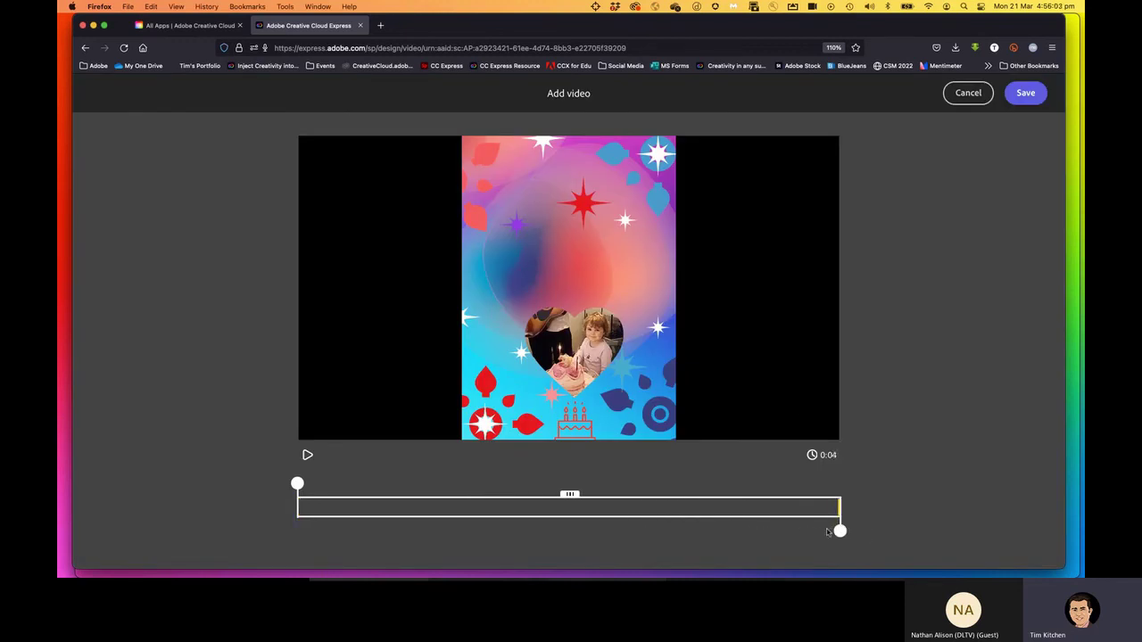
pyautogui.moveTo(841, 531); pyautogui.dragTo(760, 531)
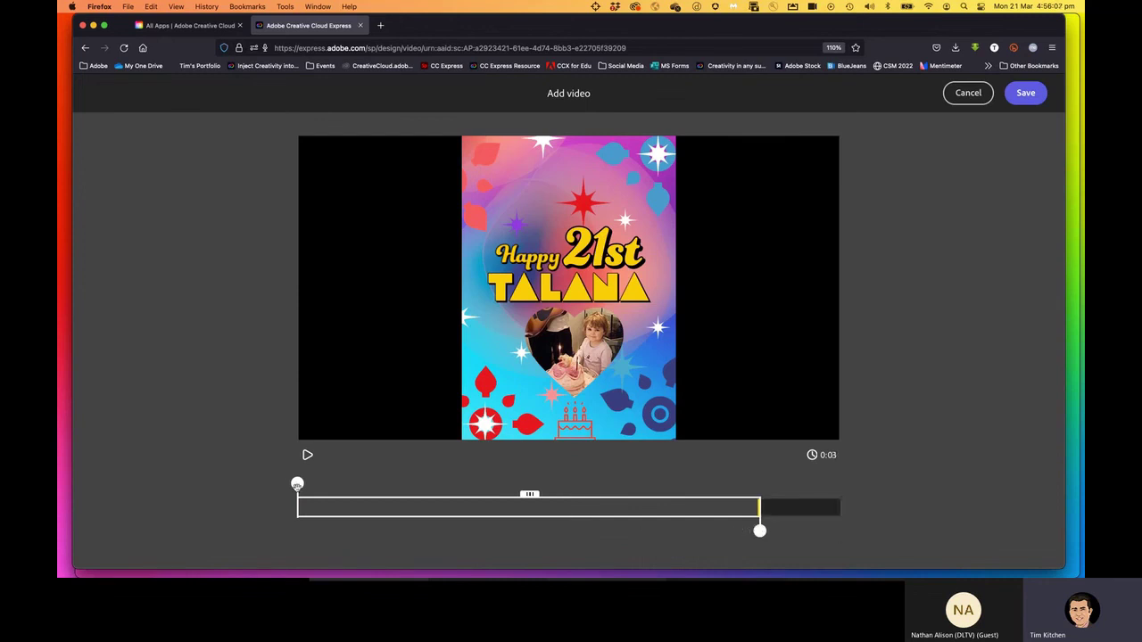
pyautogui.moveTo(297, 484); pyautogui.dragTo(407, 483)
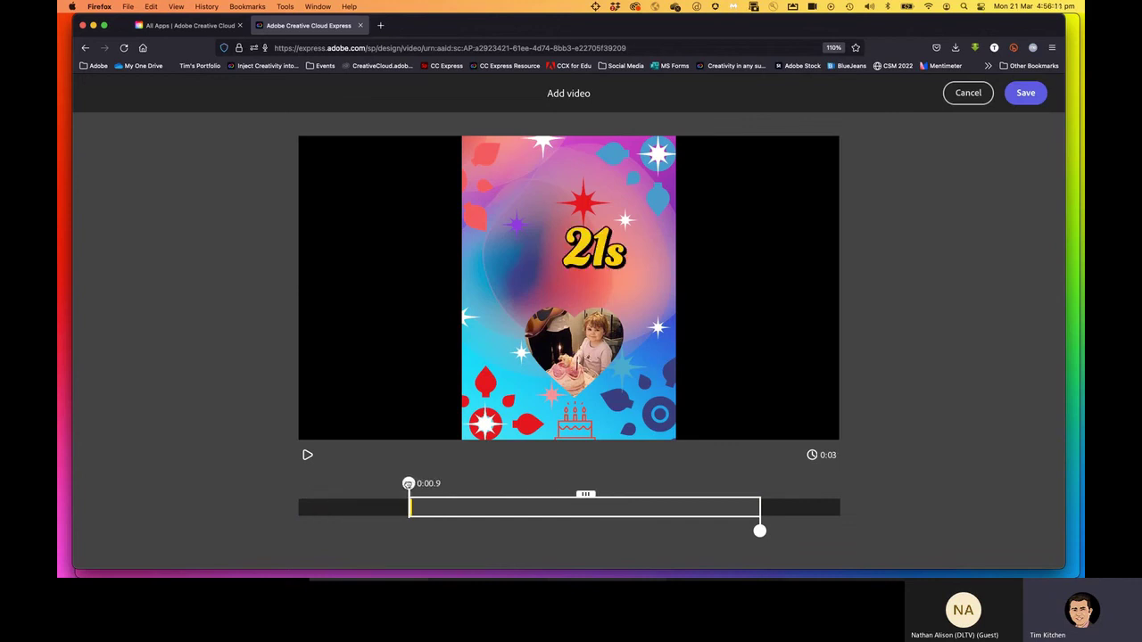
pyautogui.moveTo(760, 531); pyautogui.dragTo(741, 532)
pyautogui.moveTo(408, 482); pyautogui.dragTo(335, 482)
pyautogui.moveTo(740, 531); pyautogui.dragTo(705, 531)
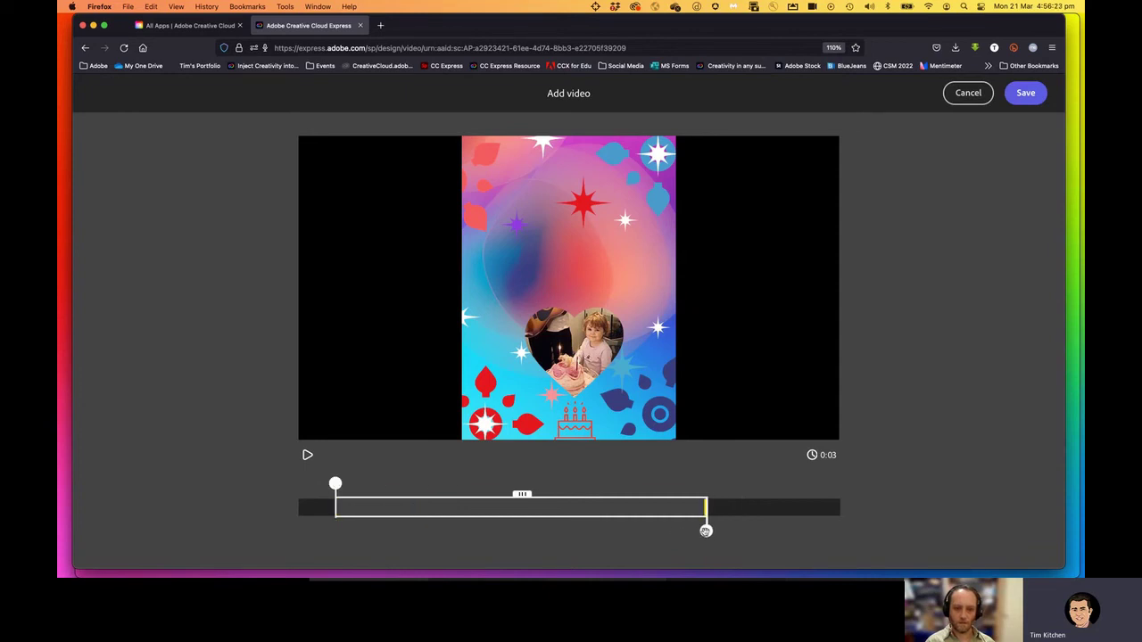